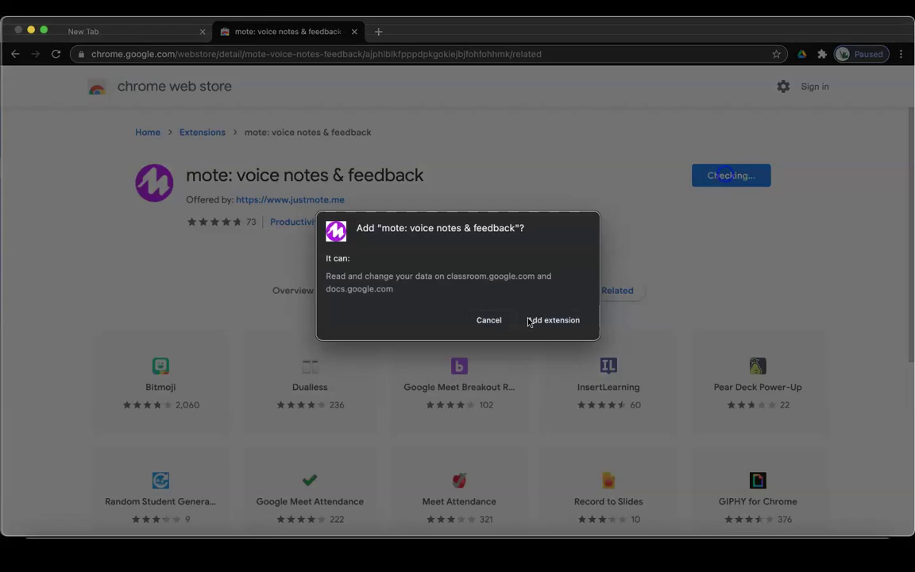
Add the "mote: voice notes & feedback" extension to the browser and sign in to mote with the Google account
left_click(557, 322)
left_click(556, 310)
left_click(168, 274)
left_click(490, 310)
key("Return")
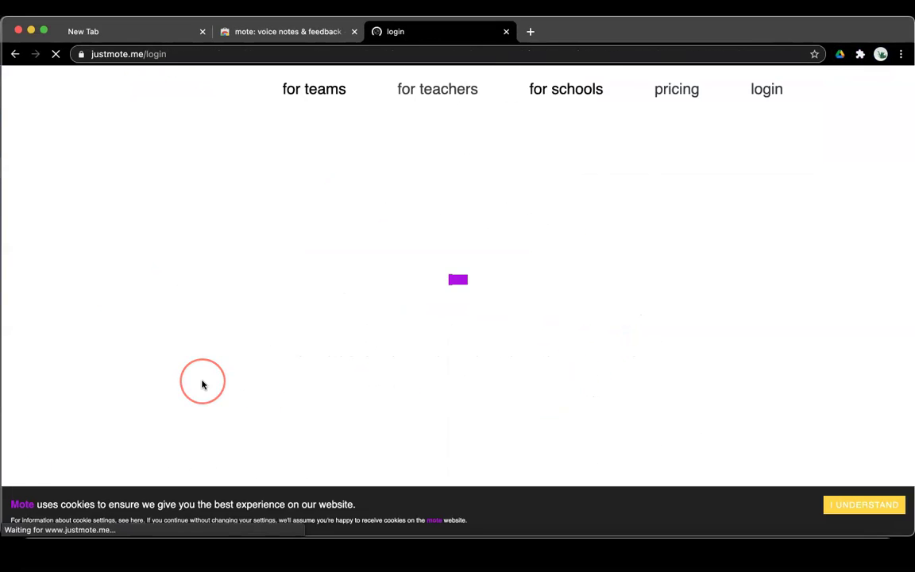
Answer the first three questions of the mote welcome survey, choosing English / Language Arts as the subject taught
scroll(278, 377, "down", 2)
left_click(151, 364)
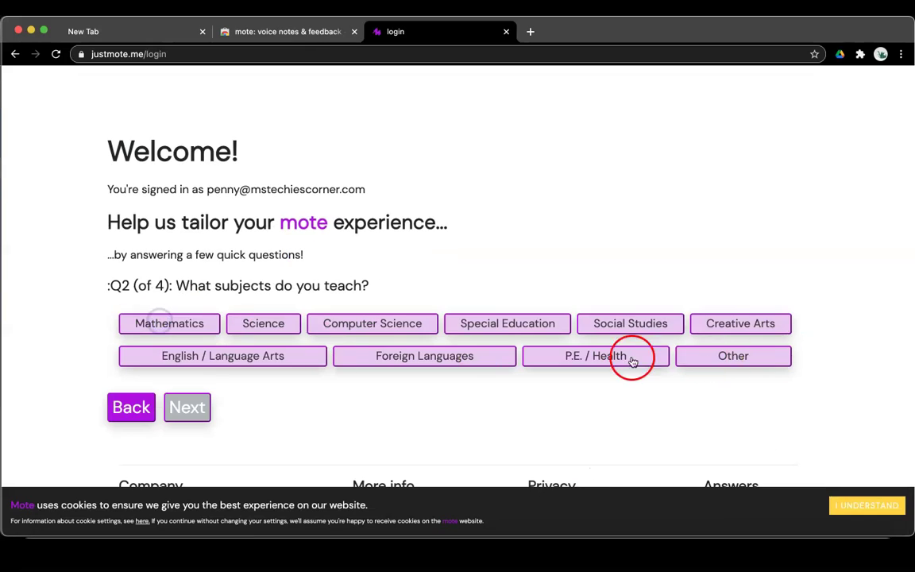
left_click(235, 356)
left_click(186, 408)
left_click(154, 318)
left_click(235, 326)
left_click(186, 404)
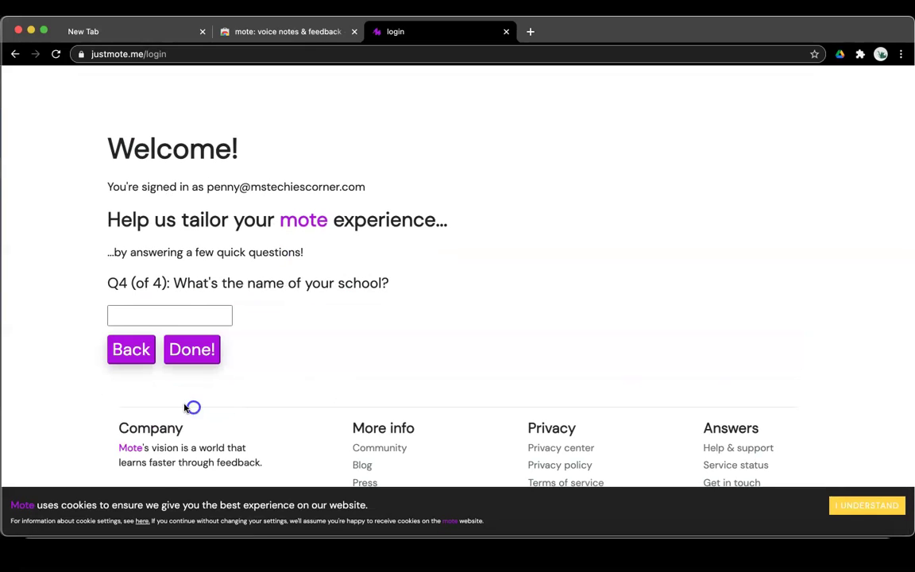
Enter Intervention Tutoring as the school name and submit the survey
left_click(119, 315)
type("Intervention Tutoring")
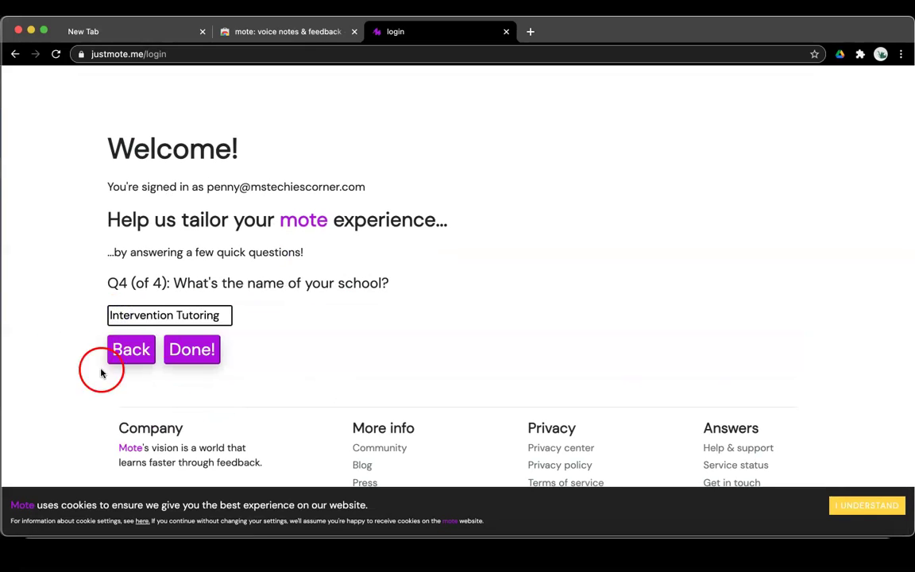
left_click(208, 351)
scroll(55, 429, "down", 2)
scroll(879, 136, "up", 4)
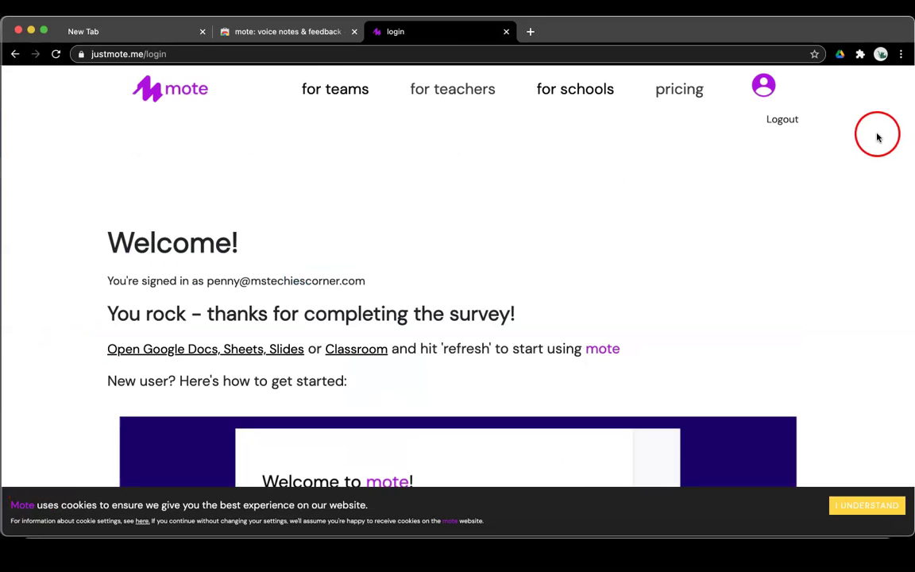
Pin the "mote: voice notes & feedback" extension to the browser toolbar
left_click(860, 54)
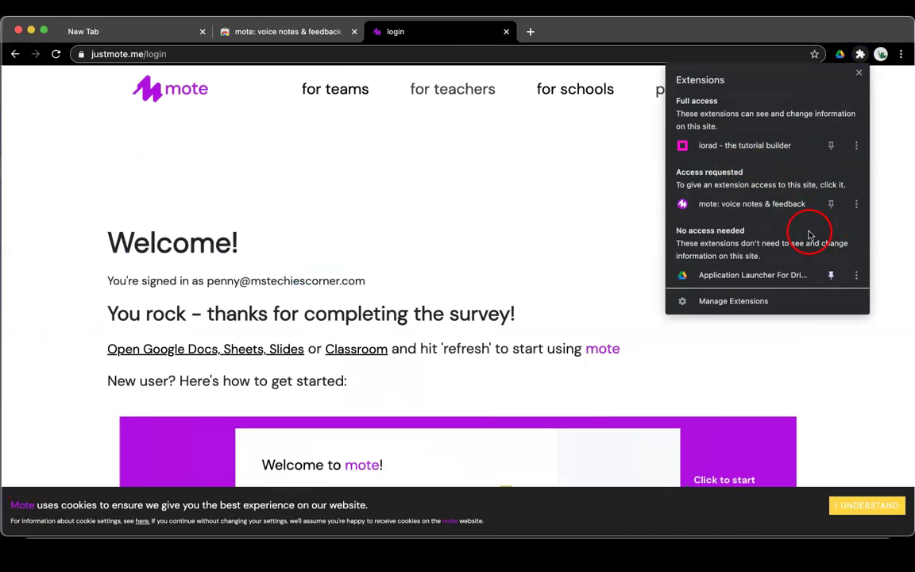
left_click(831, 205)
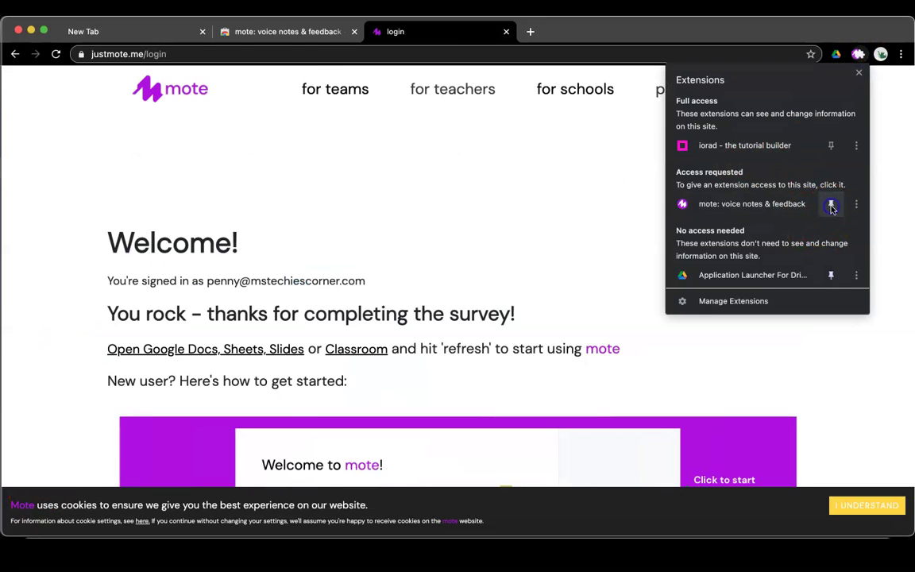
left_click(881, 140)
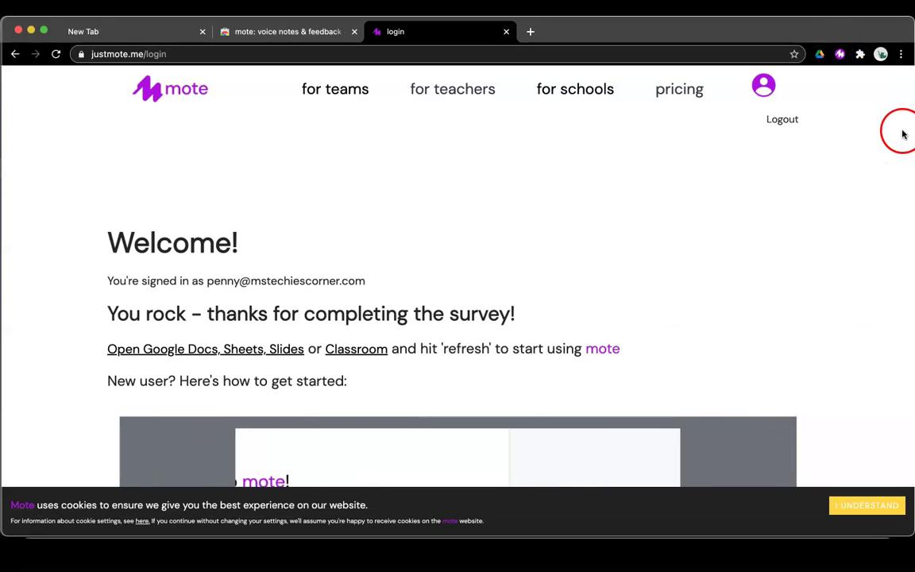
Start a mote voice note in the Living and Non-Living Things presentation and proceed to its sign-in page
left_click(645, 88)
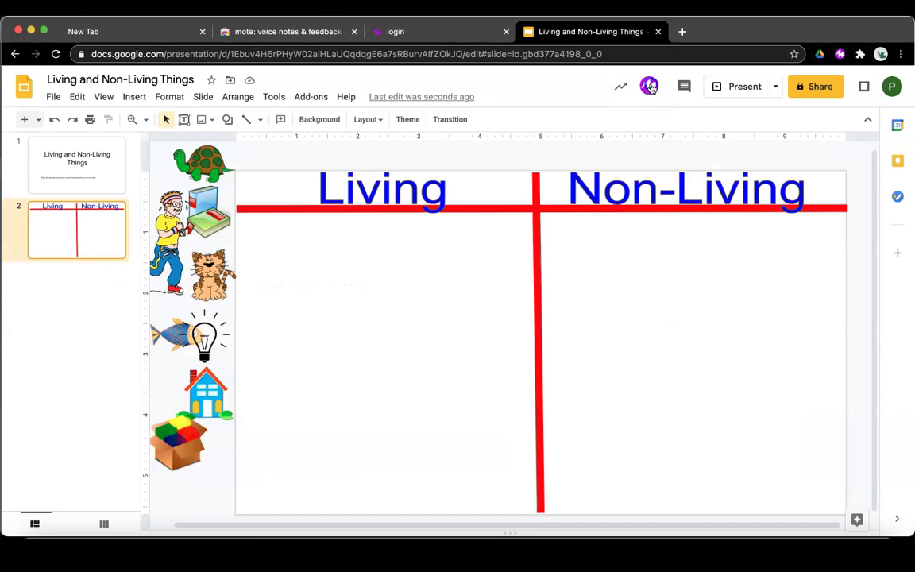
left_click(490, 343)
left_click(469, 369)
left_click(518, 380)
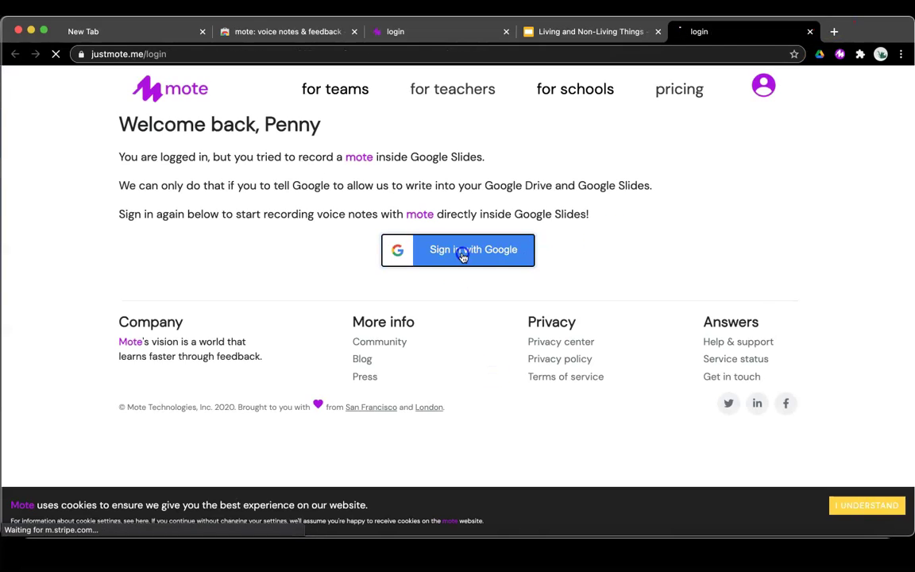
Sign in with Google again, allow mote access to Google Drive and Google Slides, and return to the presentation
left_click(462, 254)
left_click(396, 296)
left_click(527, 348)
left_click(540, 444)
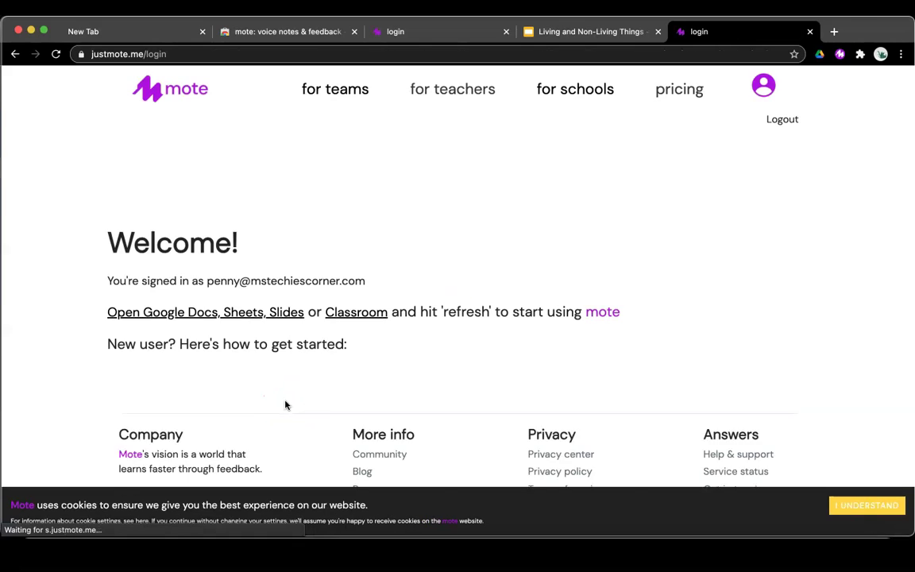
key("super+w")
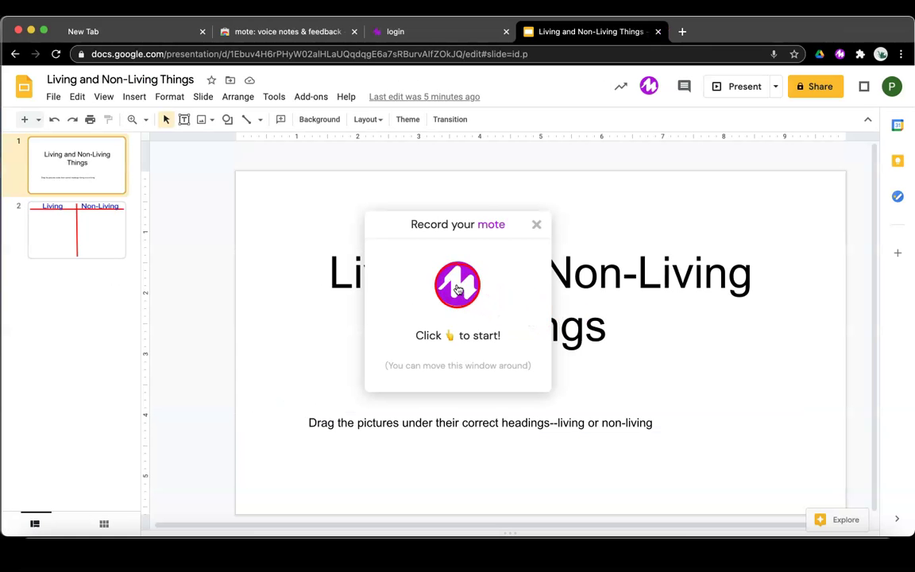
Record an 8-second mote voice note, insert it on the title slide and close the format options
left_click(462, 286)
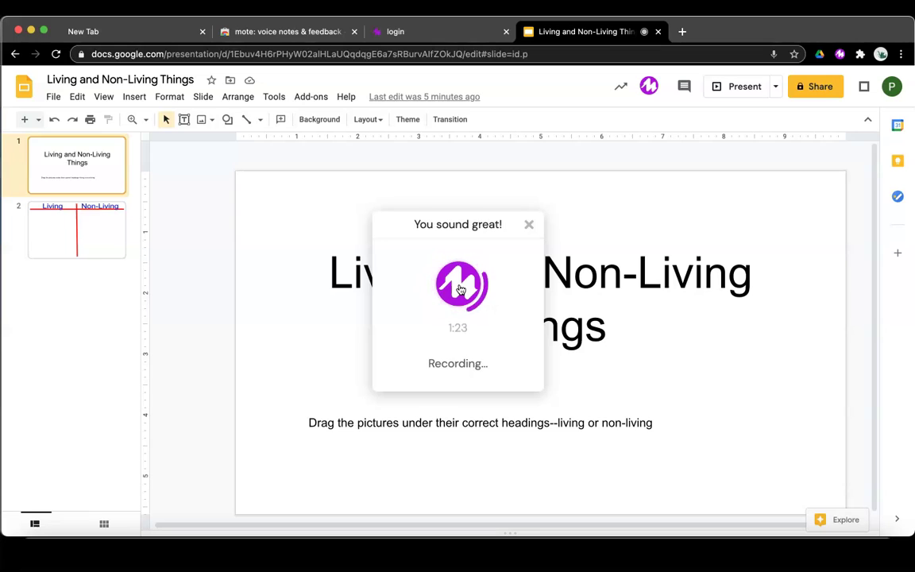
left_click(460, 287)
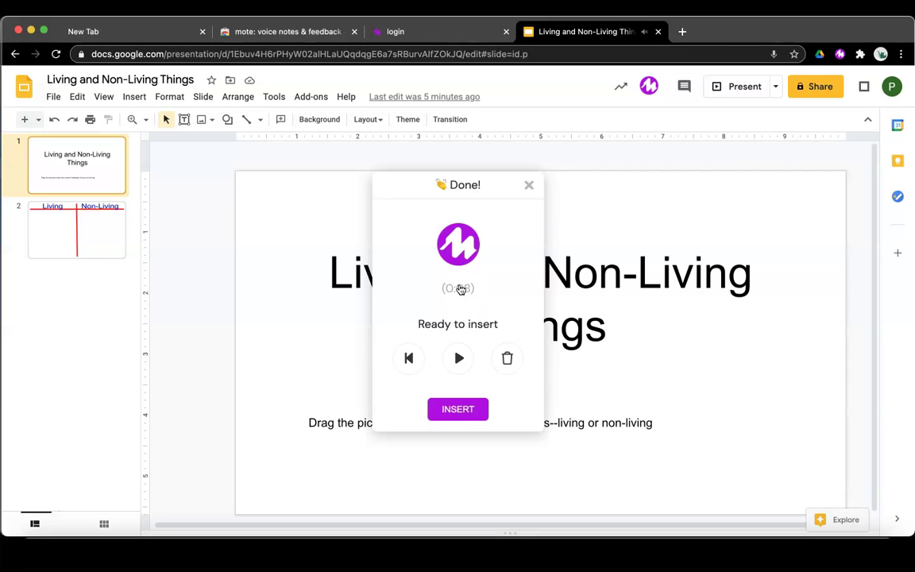
left_click(411, 363)
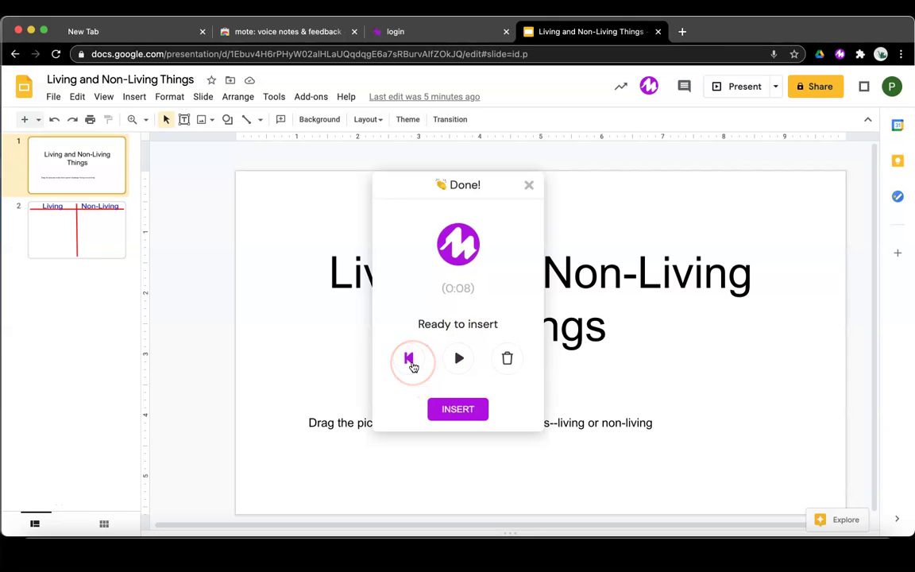
left_click(458, 359)
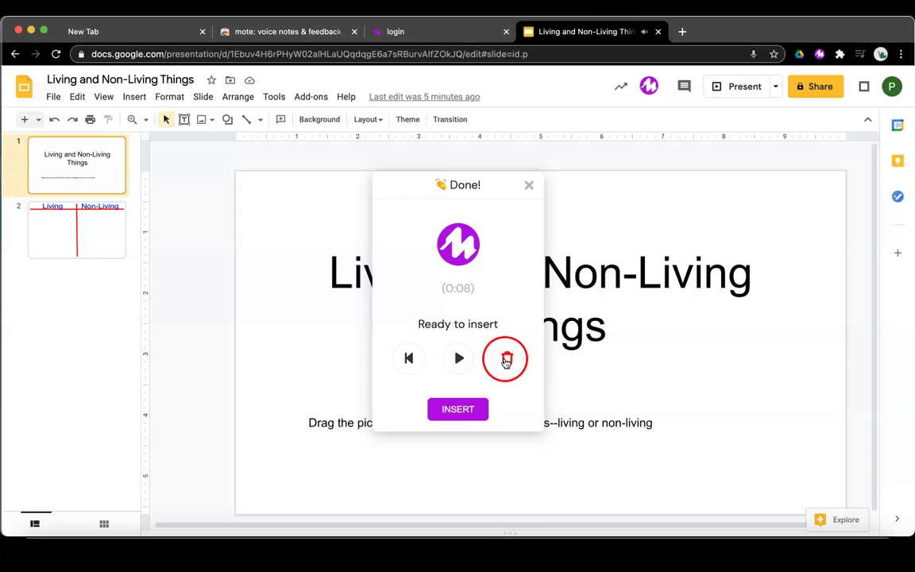
left_click(458, 409)
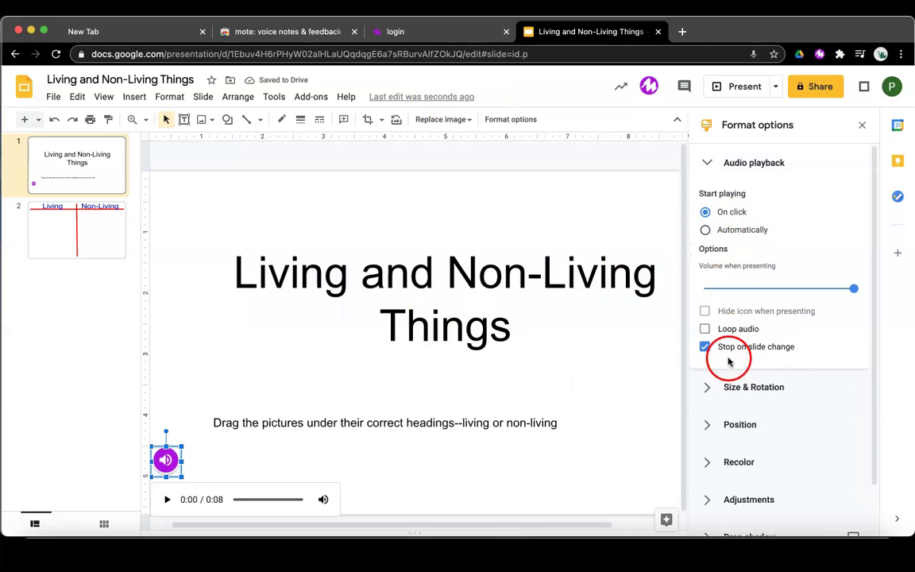
left_click(863, 125)
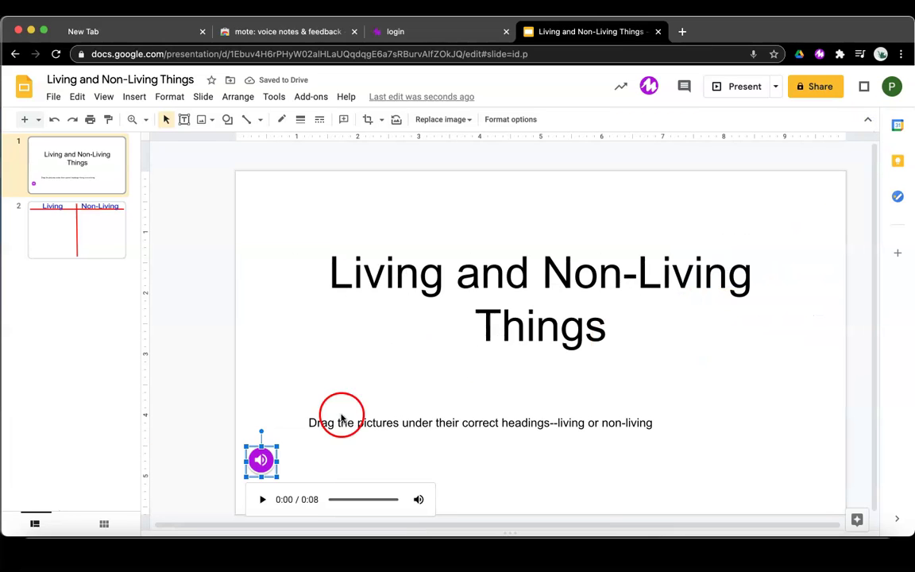
Move the voice note icon to the upper-left corner of the title slide and play the audio
left_click_drag(259, 458, 259, 191)
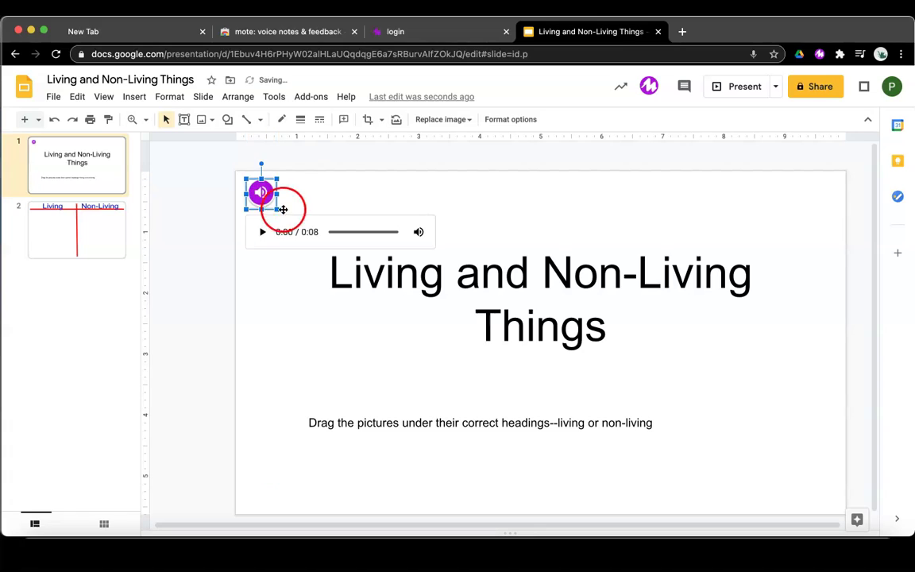
left_click(303, 197)
left_click(260, 193)
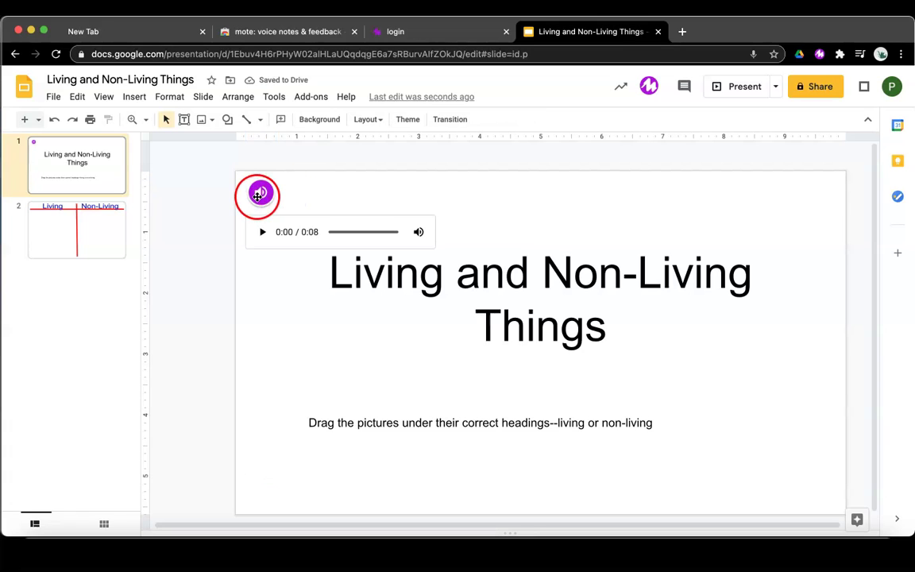
left_click(262, 233)
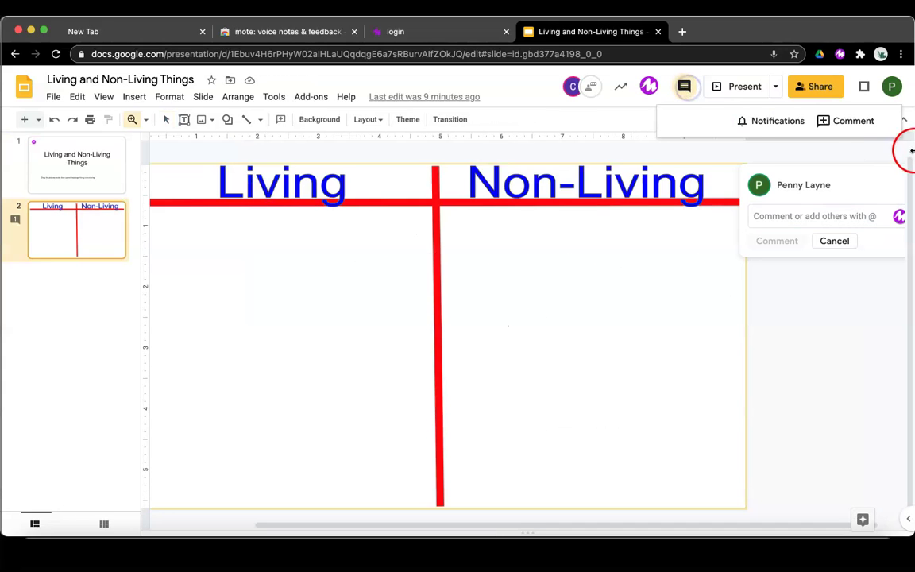
Start a comment on the second slide and record a 6-second mote voice note in it
left_click(850, 124)
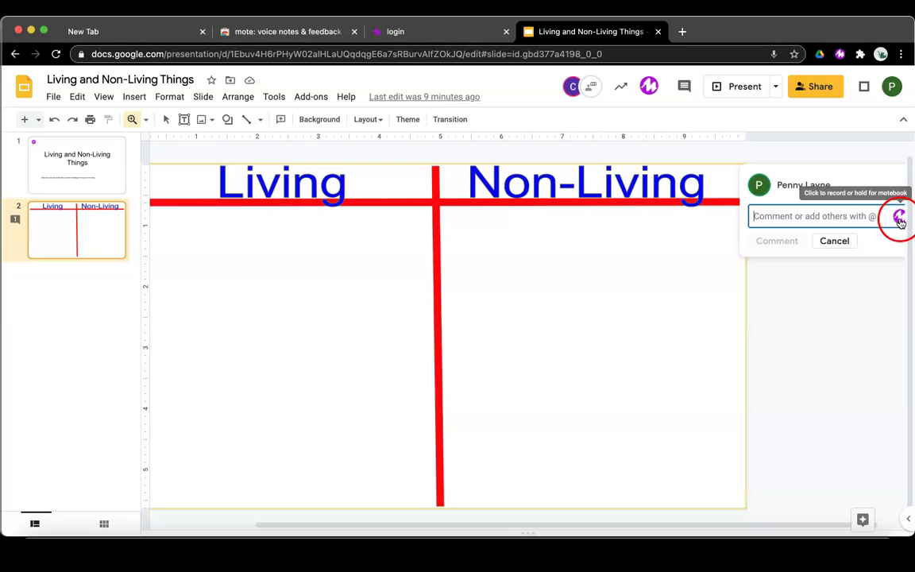
left_click(900, 219)
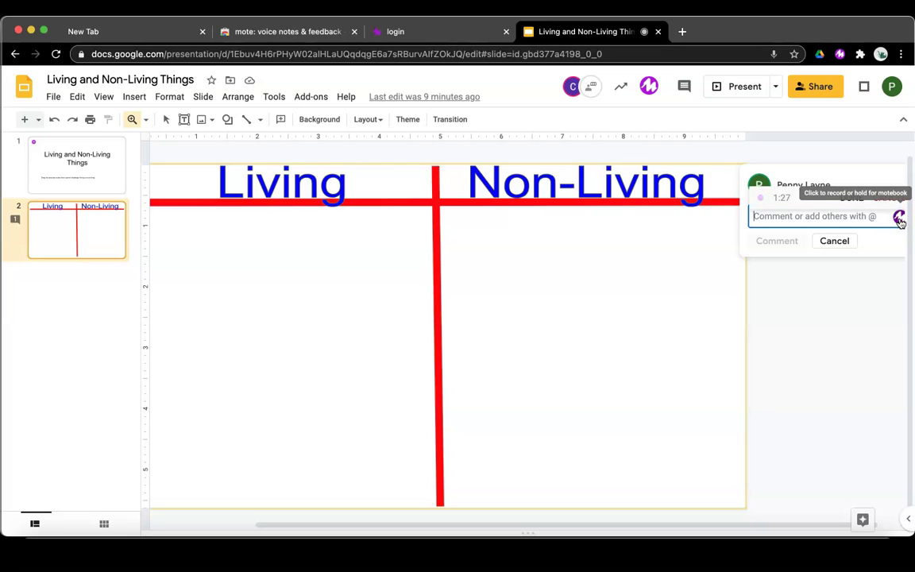
left_click(853, 197)
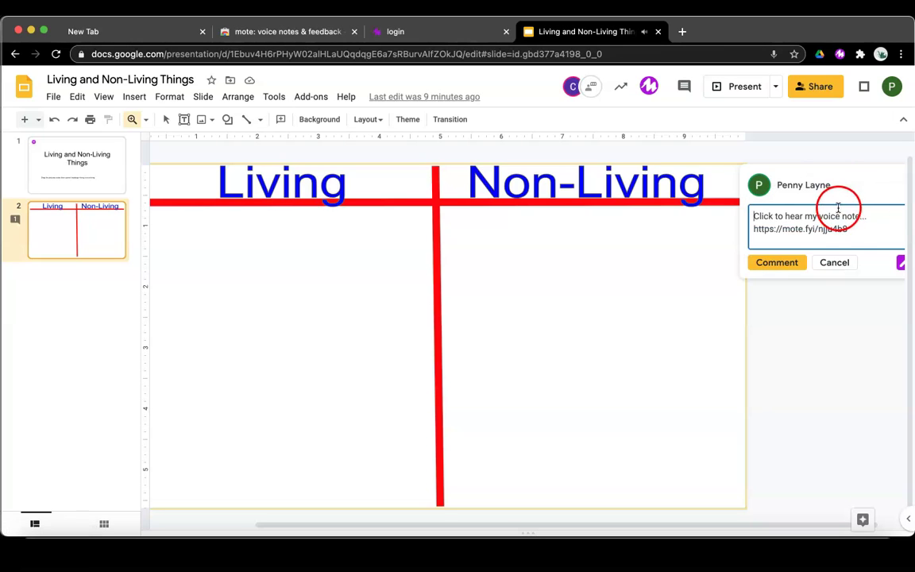
Open the voice note's transcript for editing, play the recording and translate the transcript into Hebrew
left_click(901, 266)
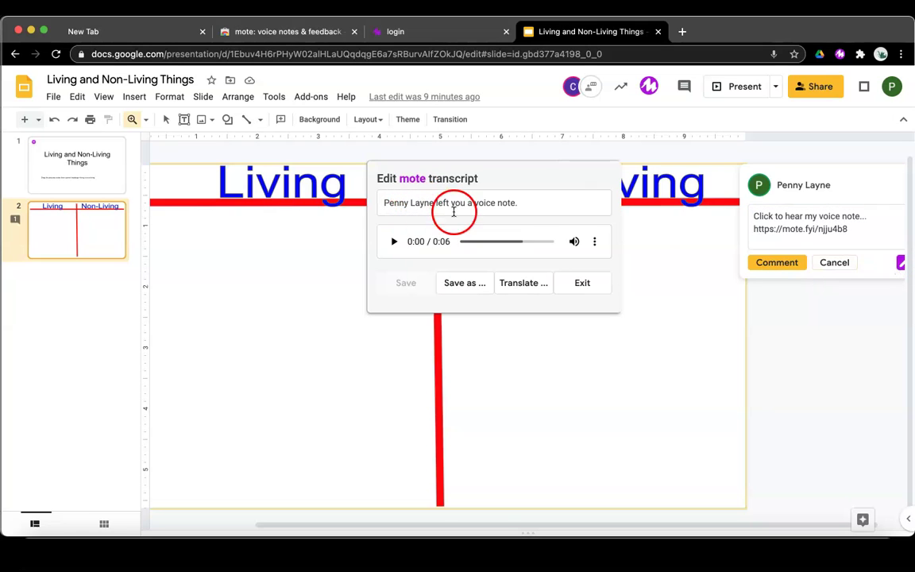
left_click(395, 241)
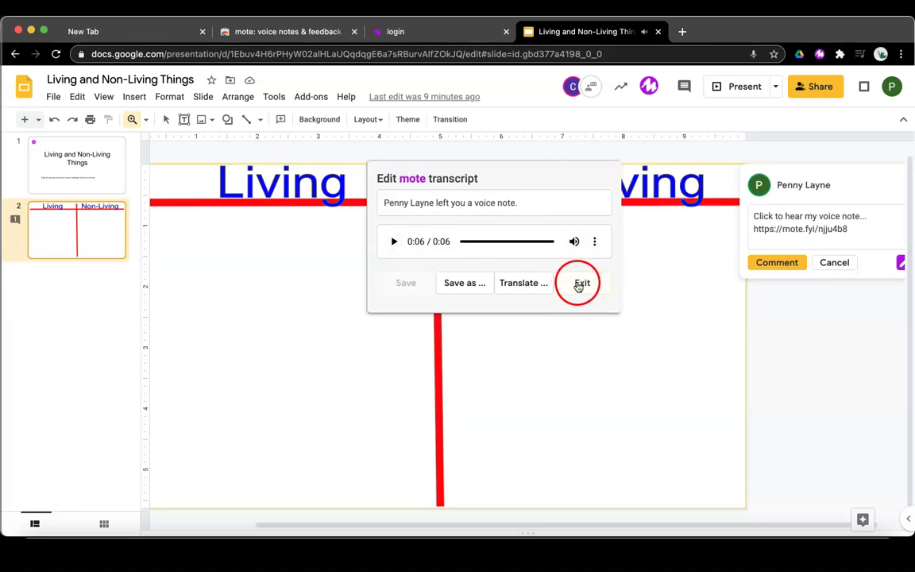
left_click(520, 284)
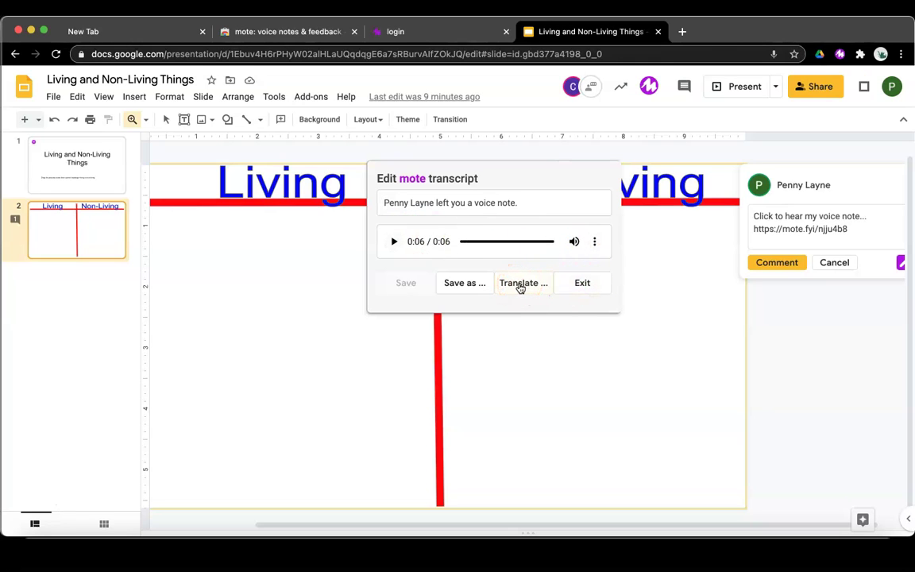
left_click_drag(520, 287, 471, 288)
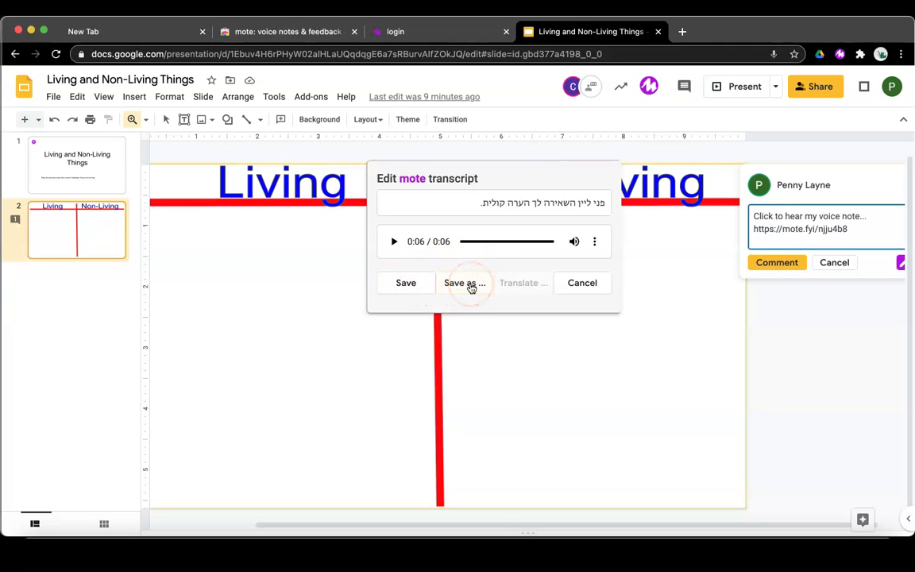
Save the translated voice note to the motebook under the name Sample and exit the transcript editor
left_click(471, 287)
left_click(518, 303)
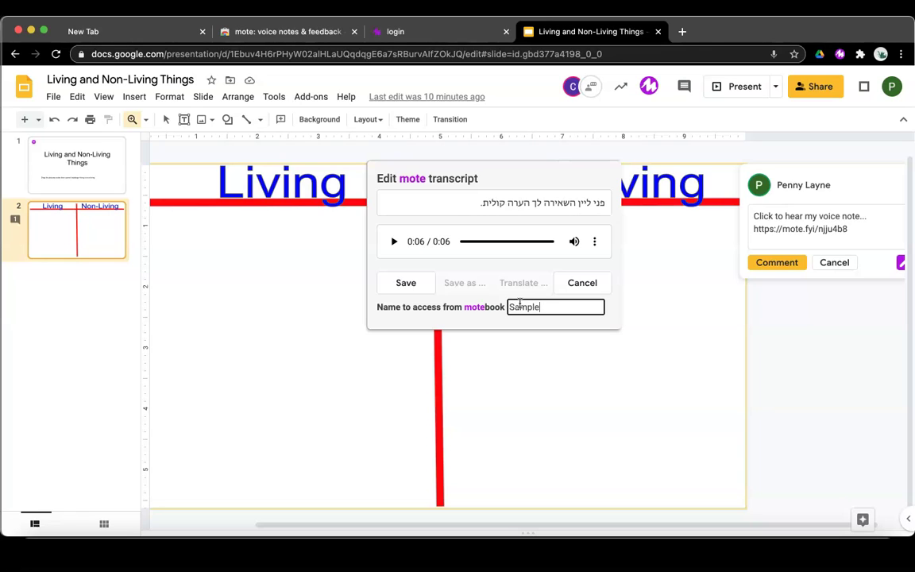
left_click(406, 286)
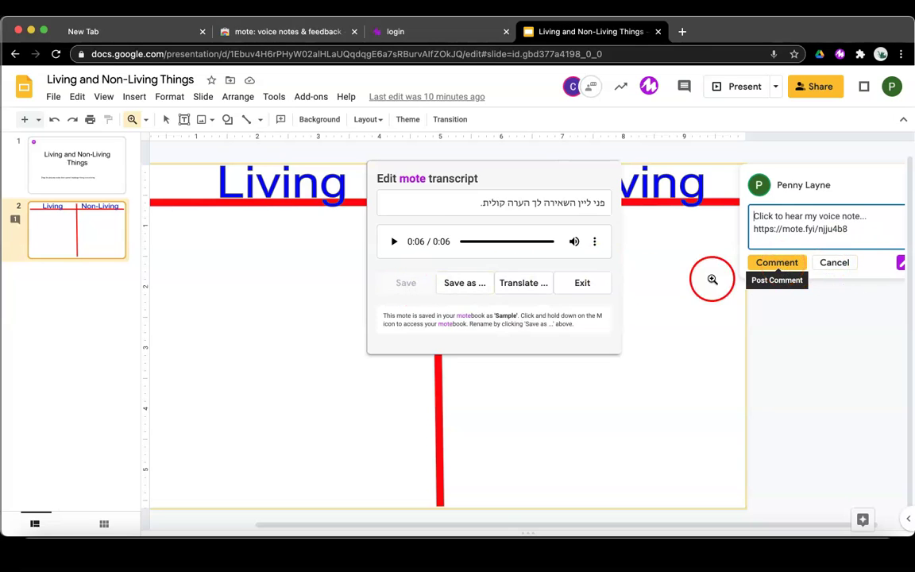
left_click(582, 285)
Post the voice note comment on the second slide and play it from the comment
left_click(778, 264)
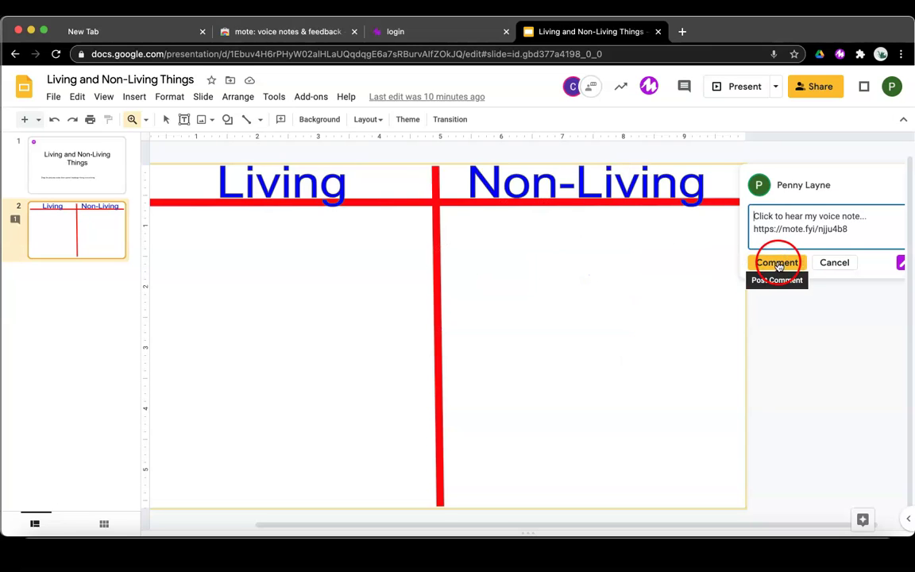
left_click(777, 263)
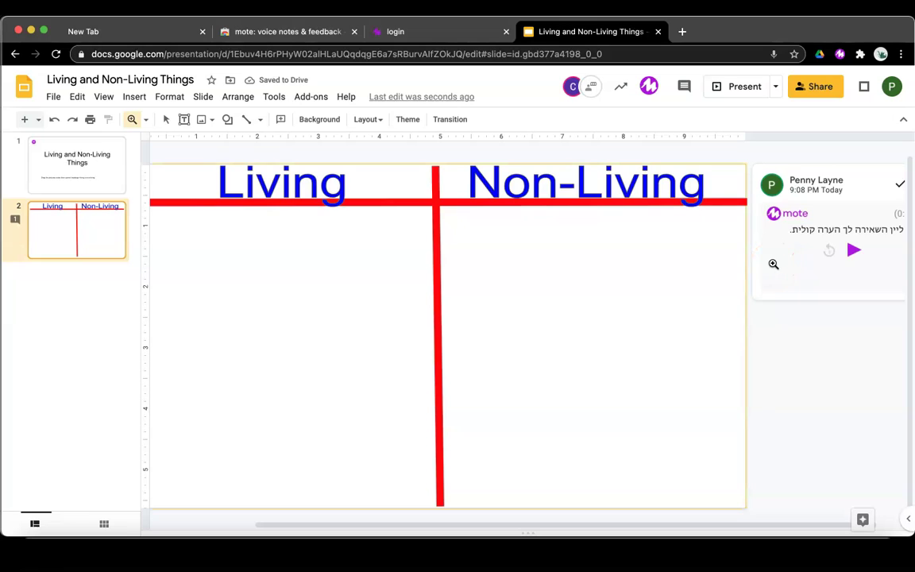
left_click(854, 251)
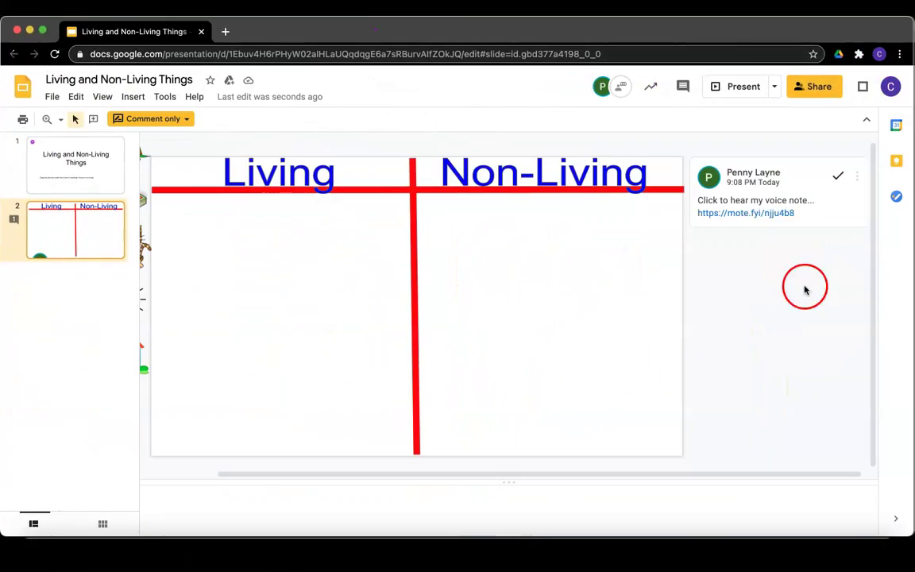
Open the voice note link in the posted comment from the comment-only account and play the recording
left_click_drag(753, 211, 828, 214)
left_click(772, 215)
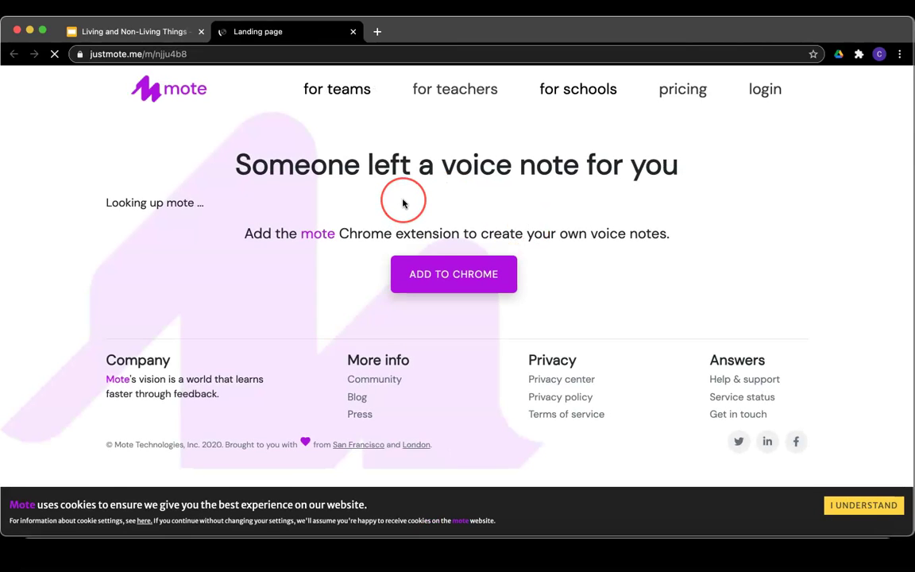
left_click(378, 245)
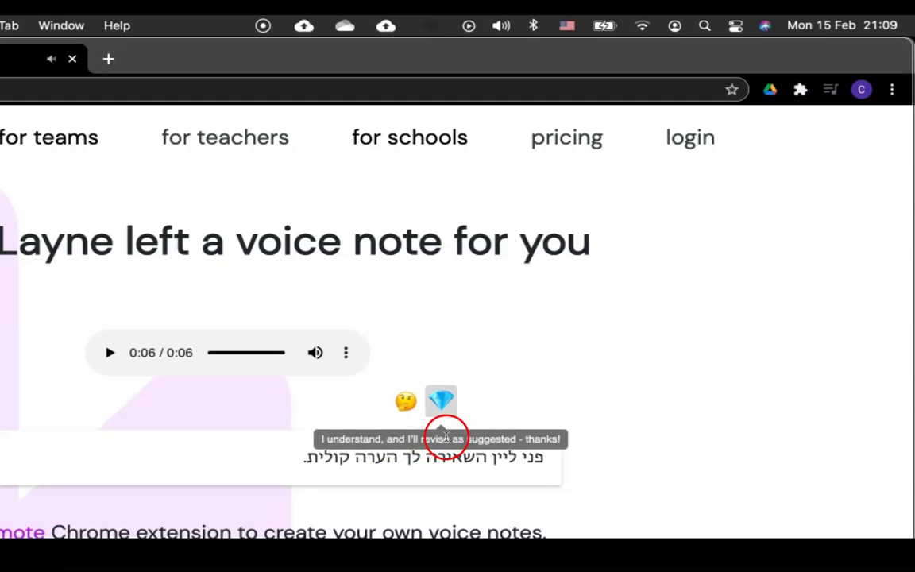
React to the voice note with the diamond emoji and install the mote extension in Chrome from the note's page
left_click(446, 435)
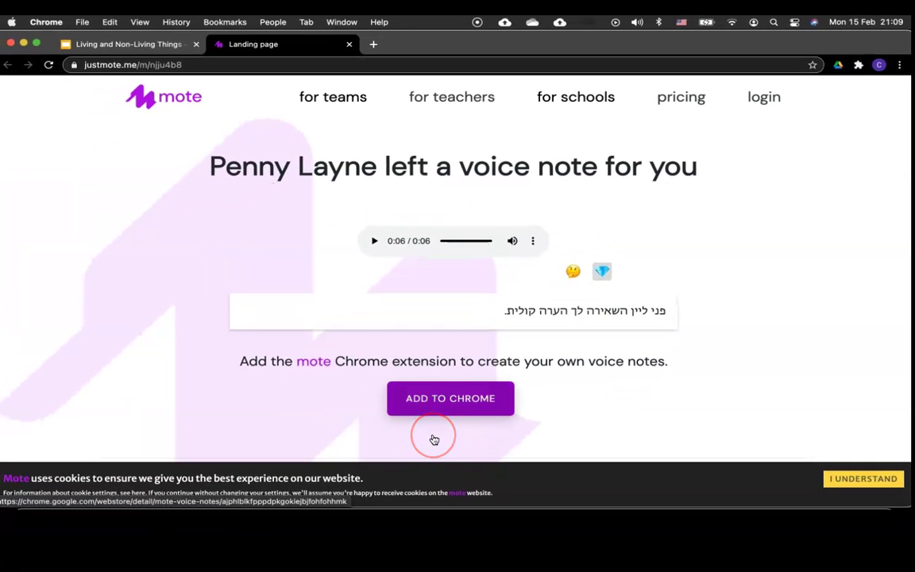
left_click(433, 437)
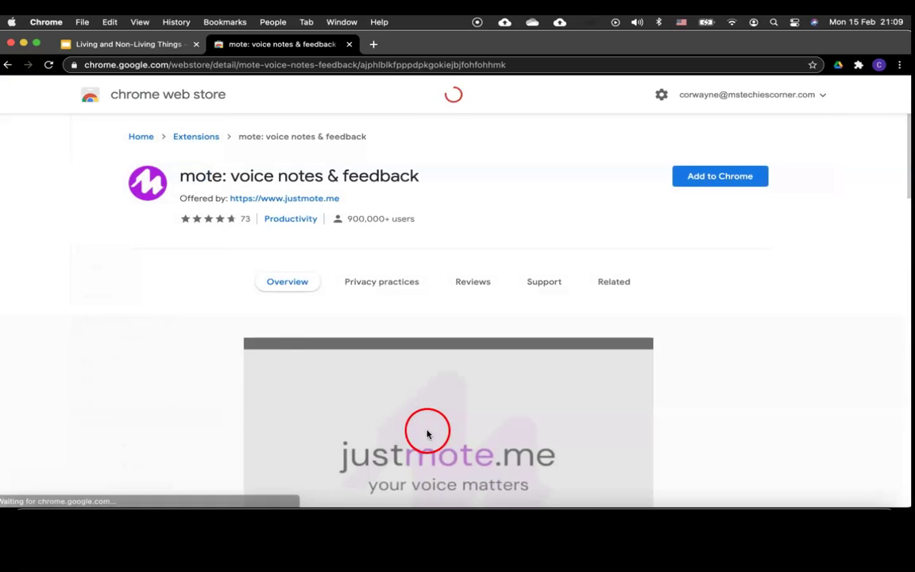
left_click(721, 176)
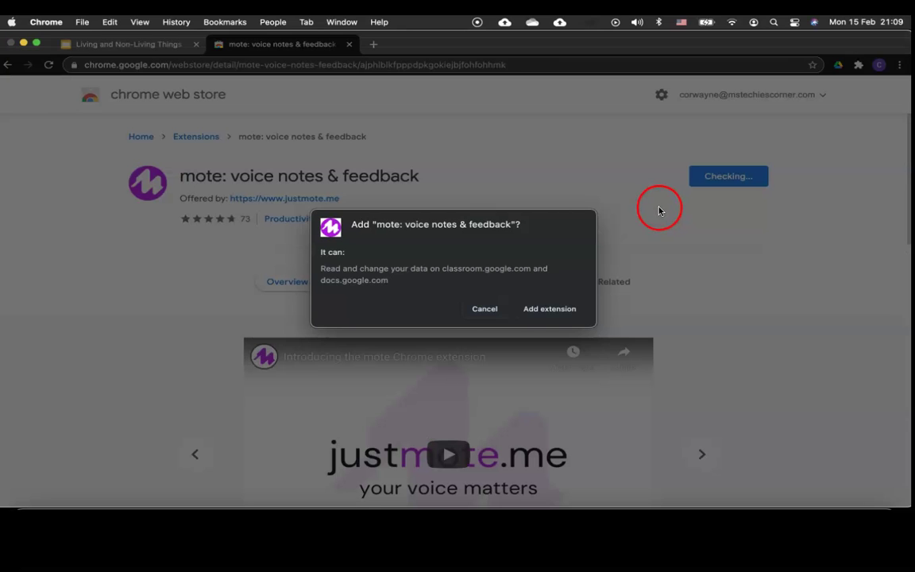
left_click(544, 325)
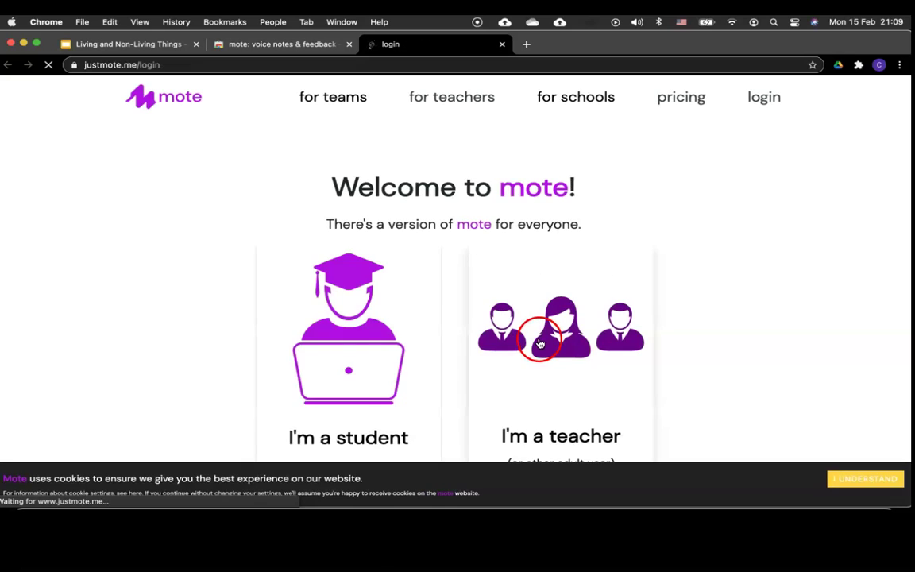
Sign in to mote as a student with the comment-only account
left_click(340, 358)
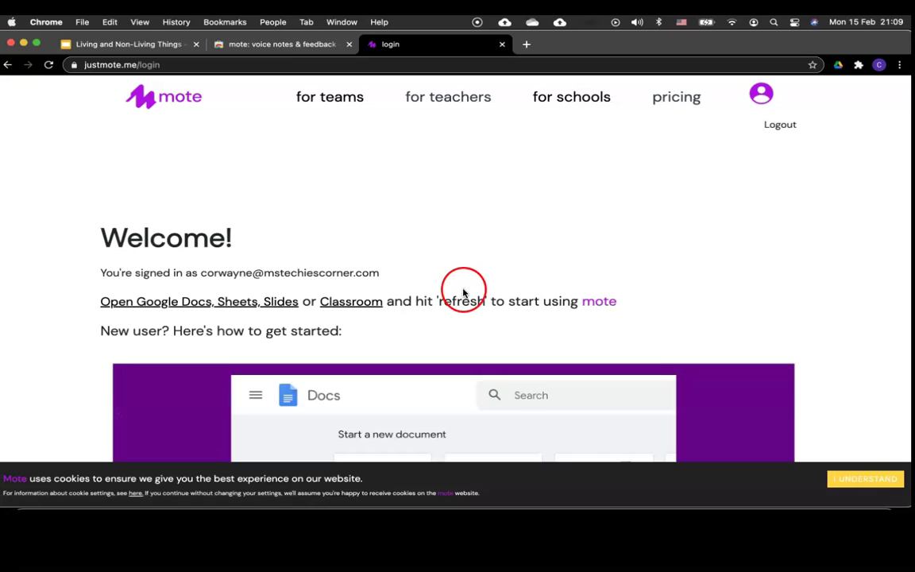
scroll(464, 292, "down", 3)
scroll(464, 292, "up", 3)
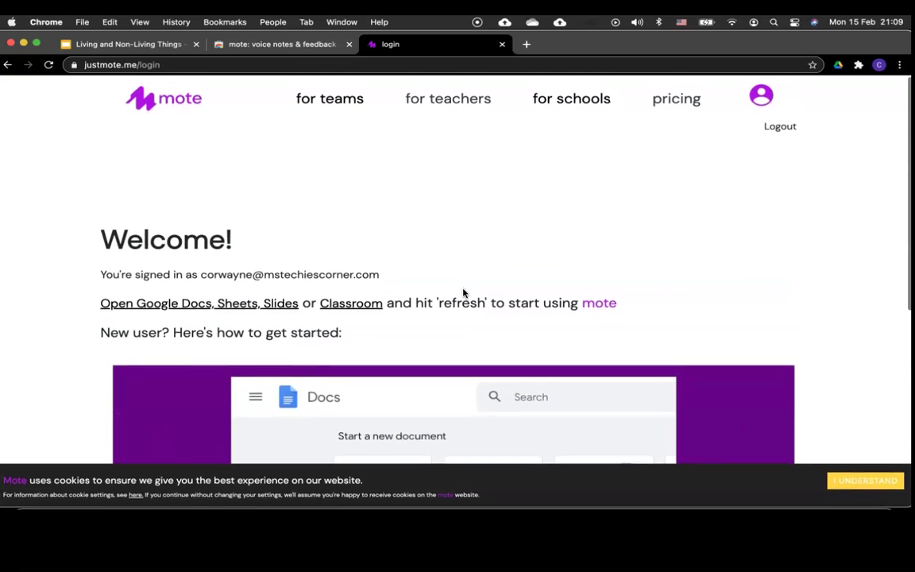
left_click(310, 367)
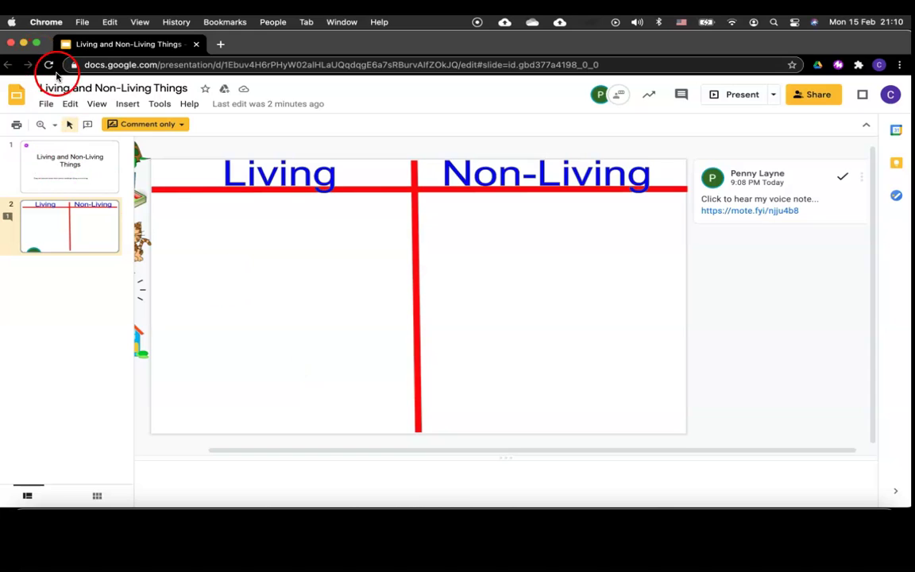
Reload the Living and Non-Living Things presentation so the mote extension is active in it
left_click(56, 74)
left_click(280, 240)
left_click(392, 282)
left_click(429, 272)
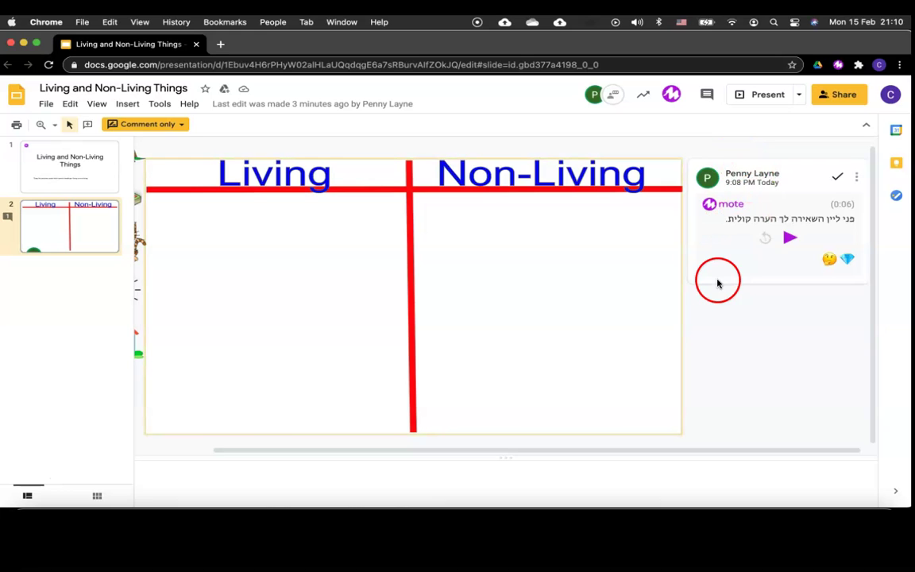
Play the voice note inside the second slide's comment and mark that comment as resolved
left_click(786, 262)
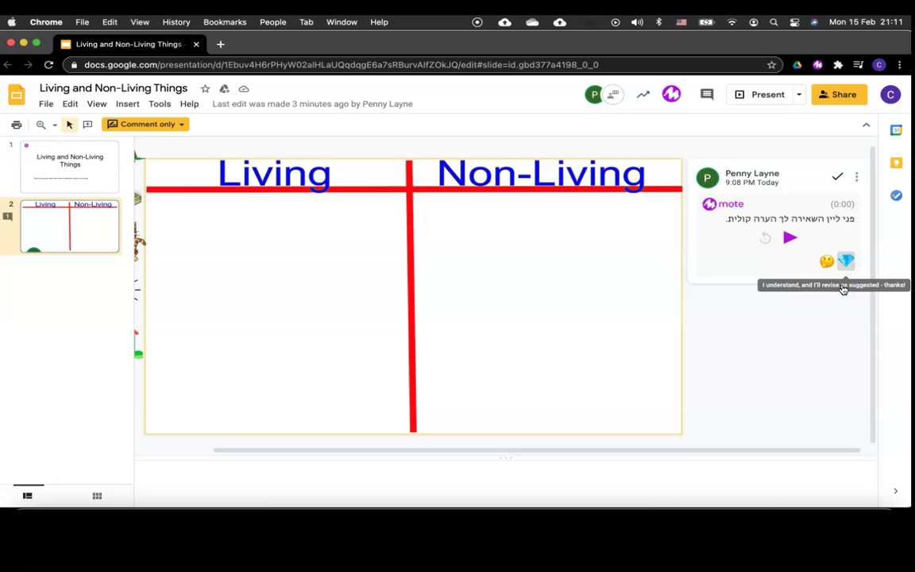
left_click(837, 178)
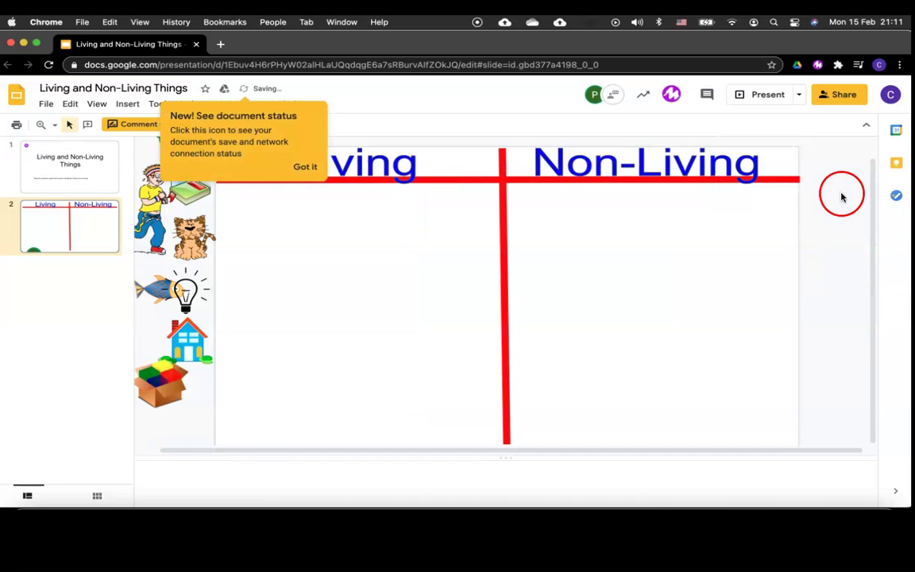
Start a new comment on the second slide, allow mote to use the microphone and record a voice note
left_click(706, 96)
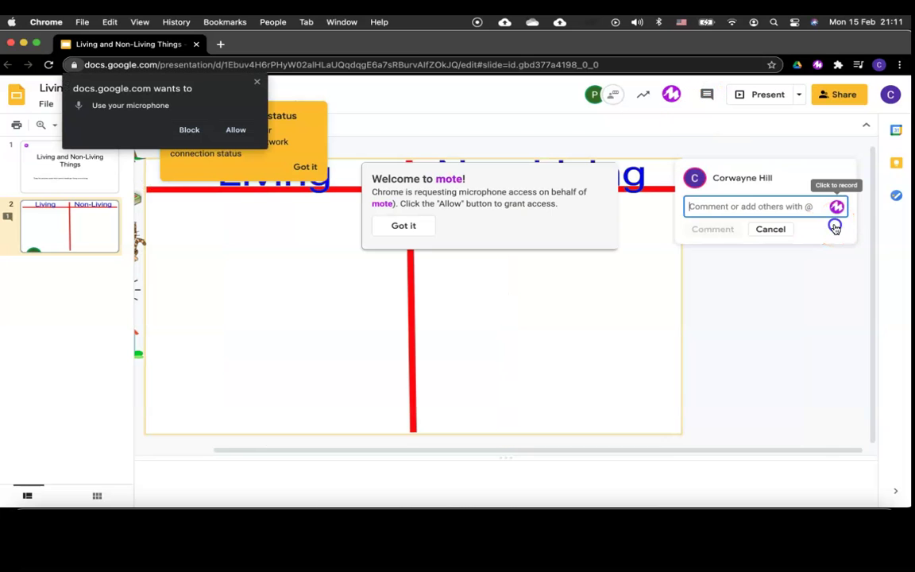
left_click(236, 147)
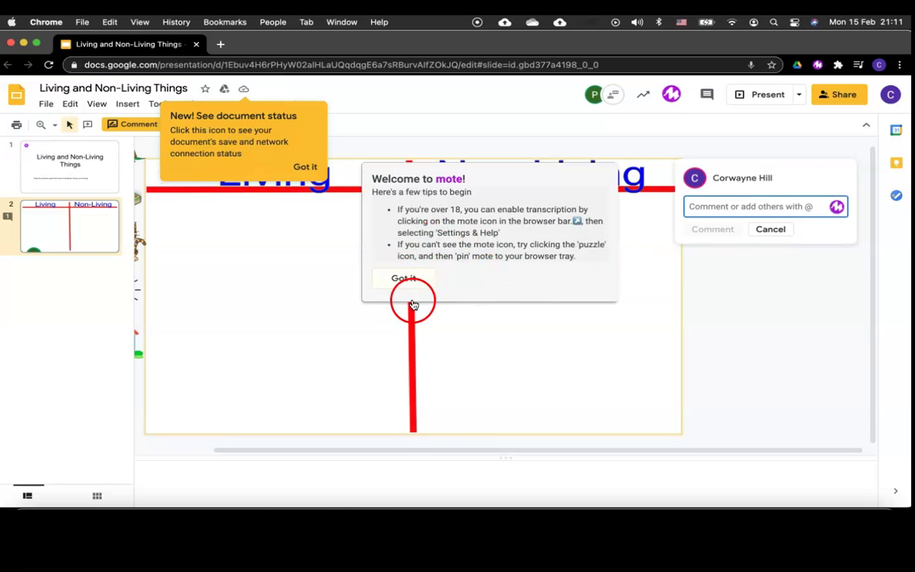
left_click(403, 278)
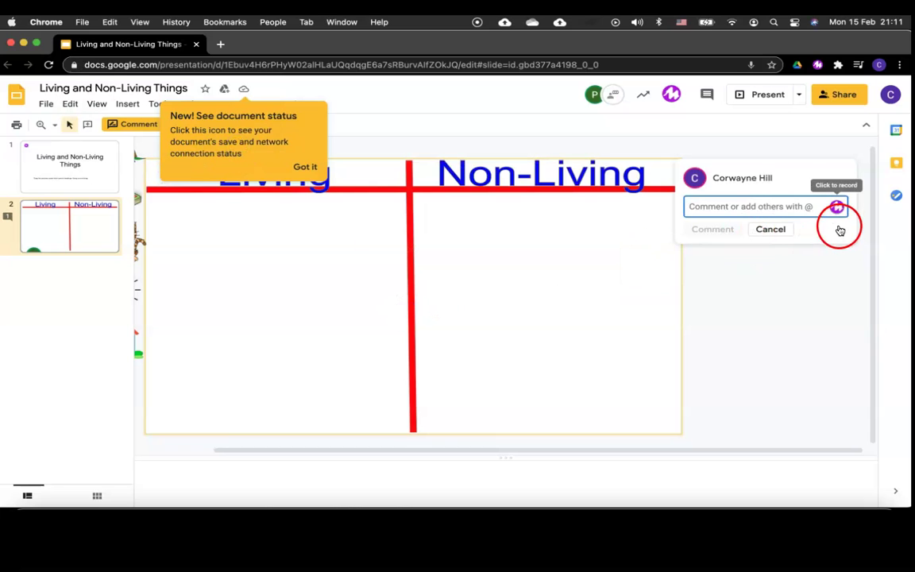
left_click(840, 228)
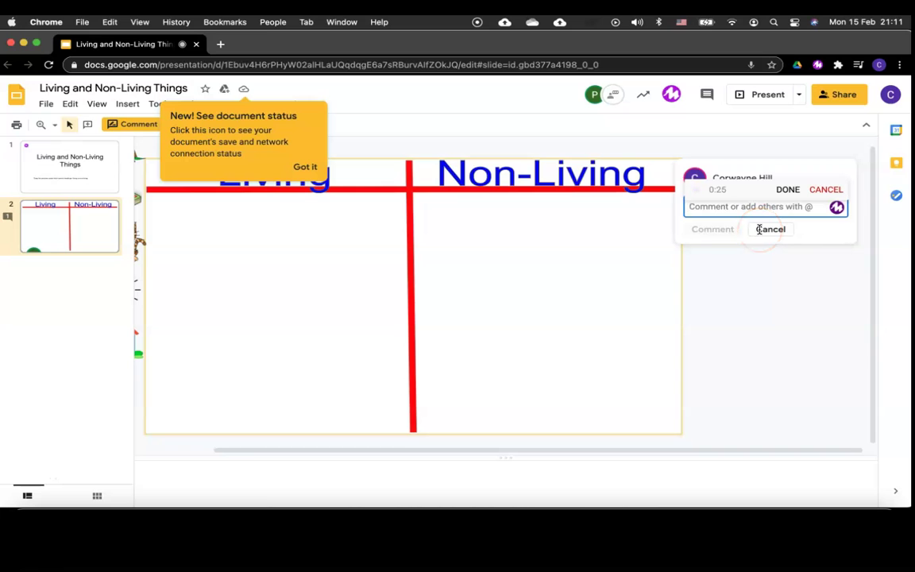
left_click(788, 191)
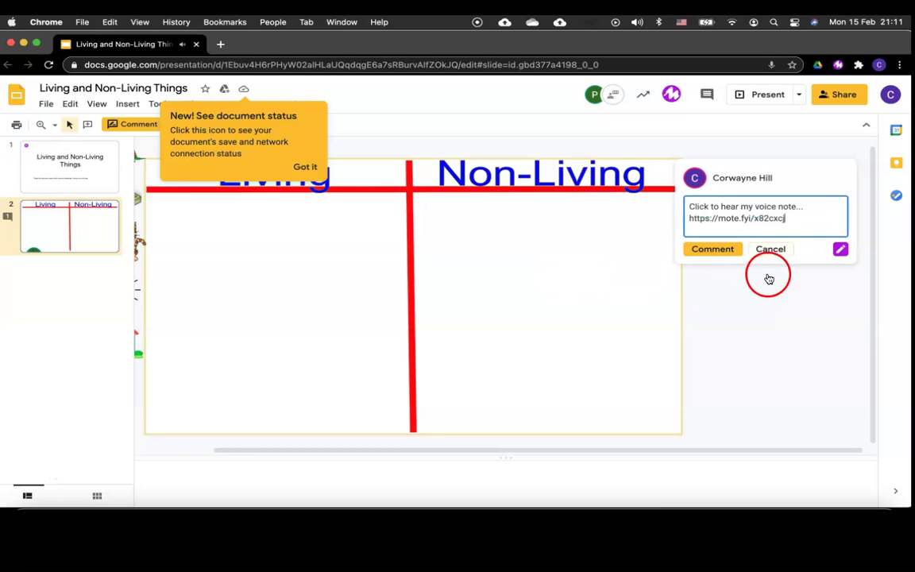
Play the recording in the transcript editor, exit it and post the voice note comment on the second slide
left_click(839, 253)
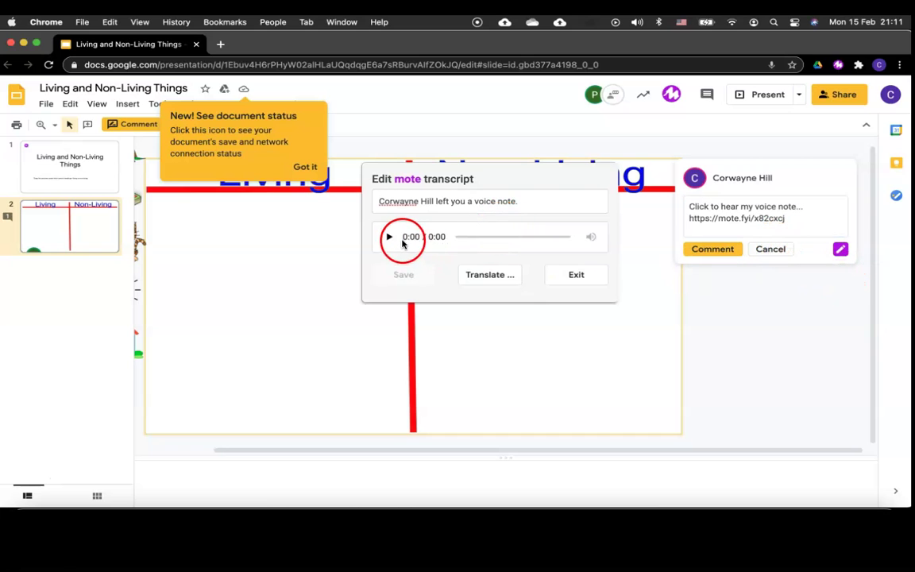
left_click(388, 237)
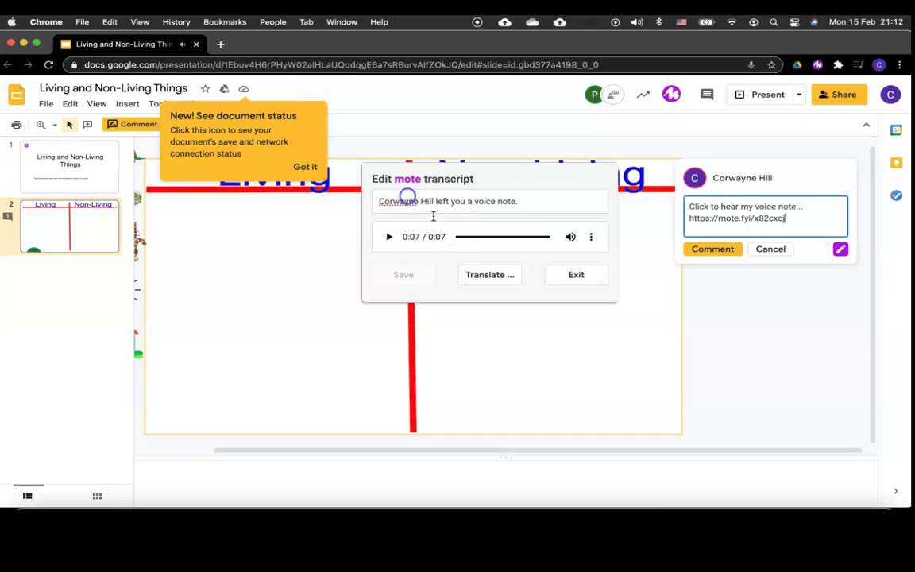
left_click(591, 237)
left_click(575, 308)
left_click(576, 274)
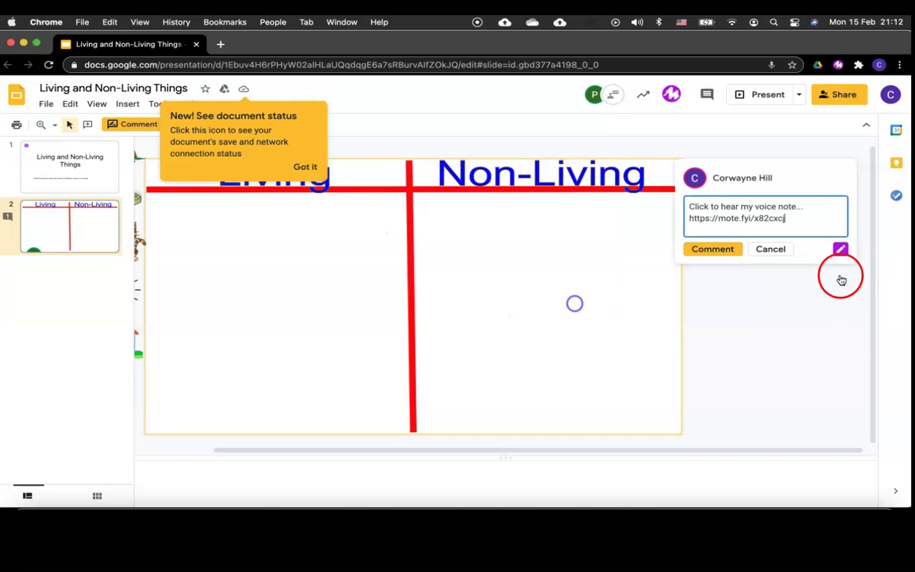
left_click(712, 248)
left_click(790, 239)
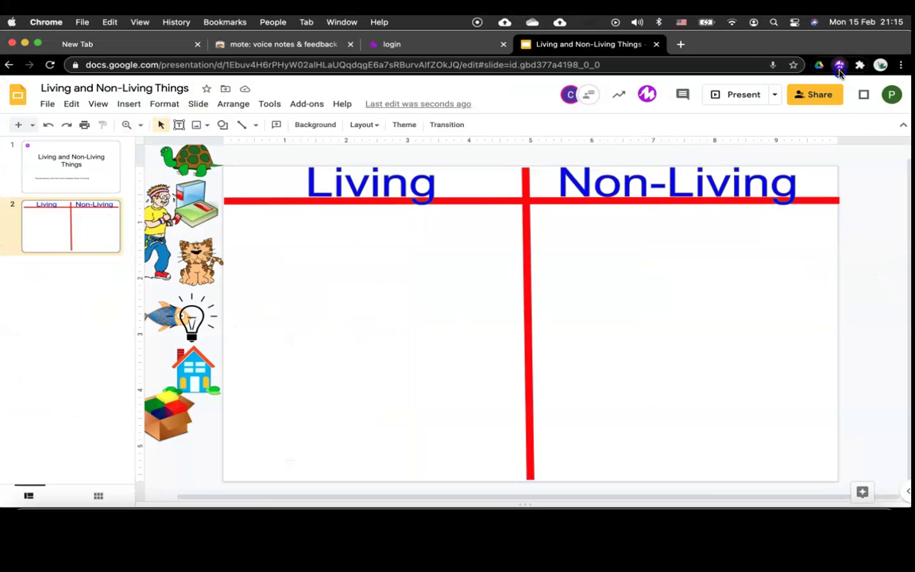
In the presentation owner's account, open the mote extension, dismiss its welcome message and view the recent motes
left_click(839, 65)
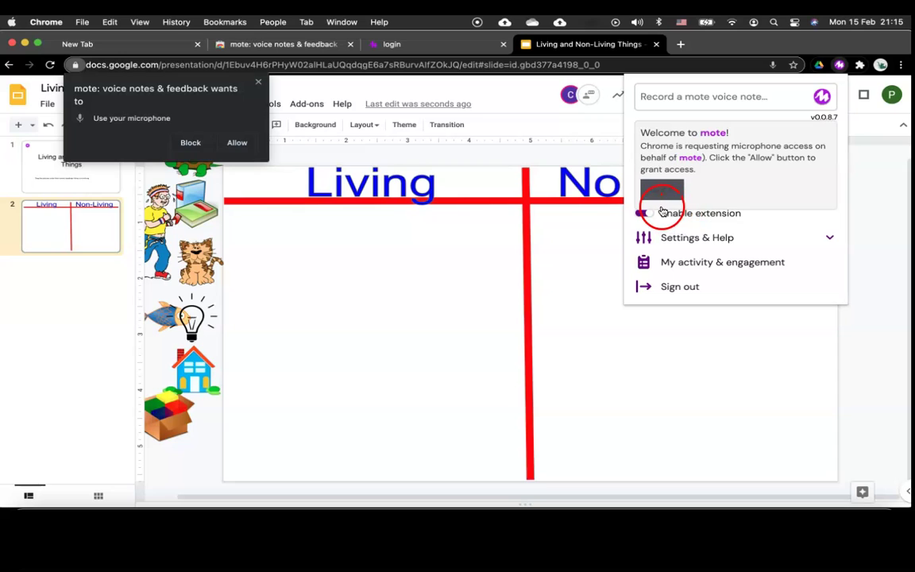
left_click(662, 191)
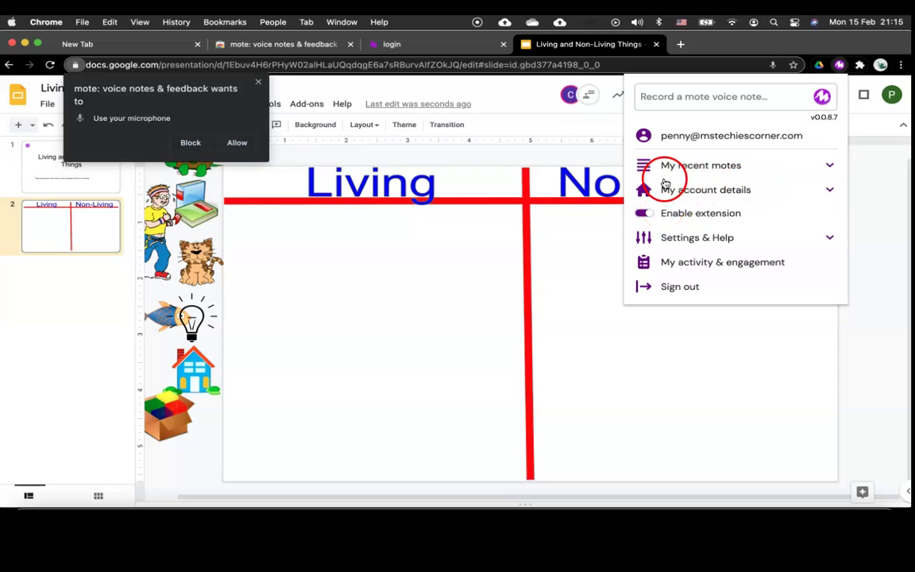
left_click(679, 180)
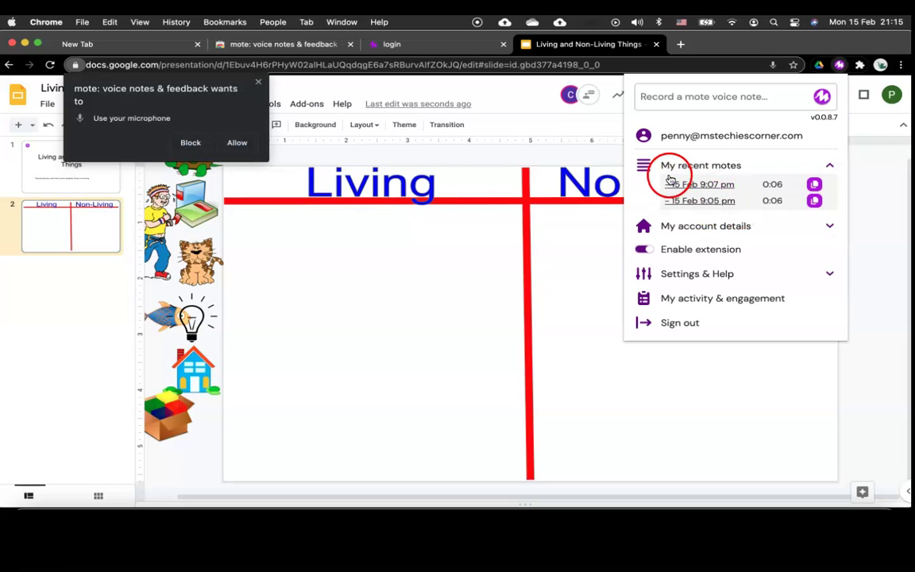
left_click(639, 183)
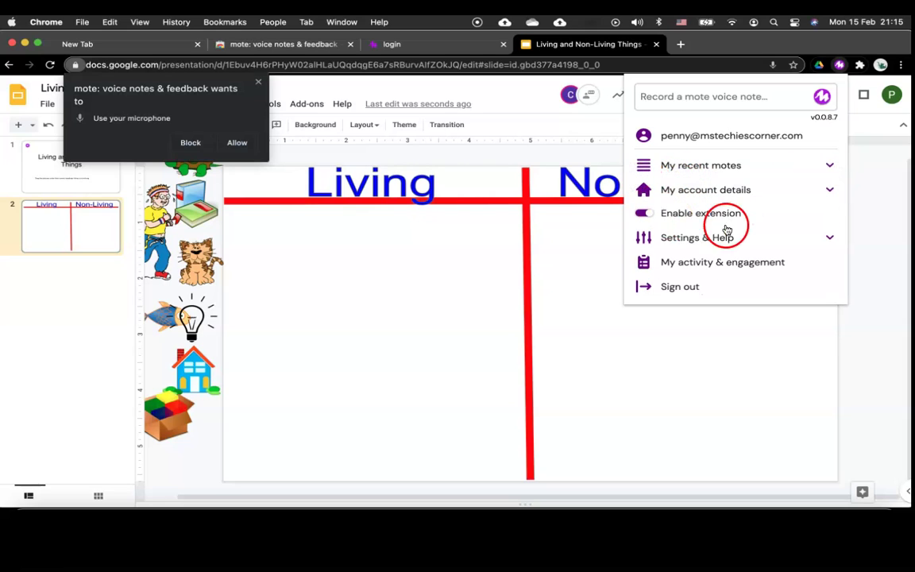
Enable voice transcription in the mote settings and grant the extension microphone access
left_click(697, 263)
left_click(653, 283)
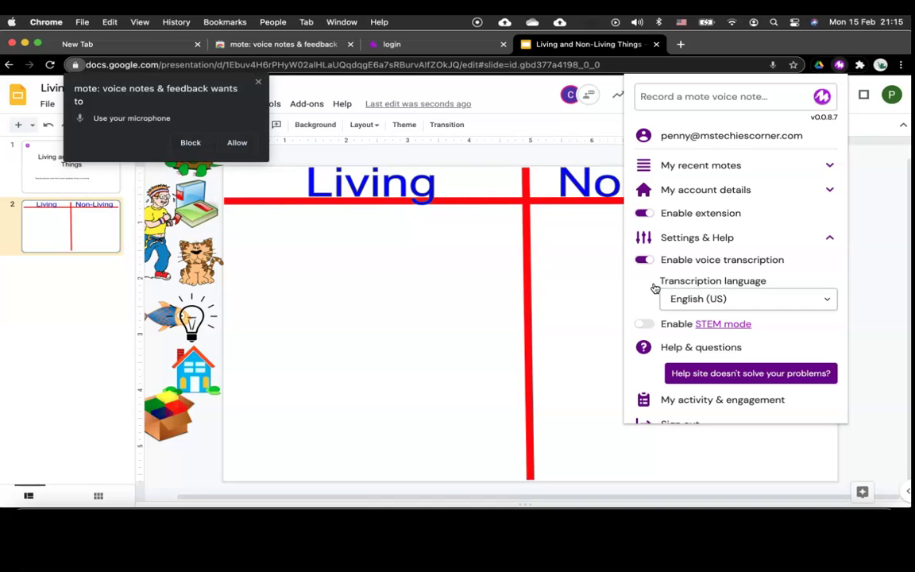
left_click(237, 147)
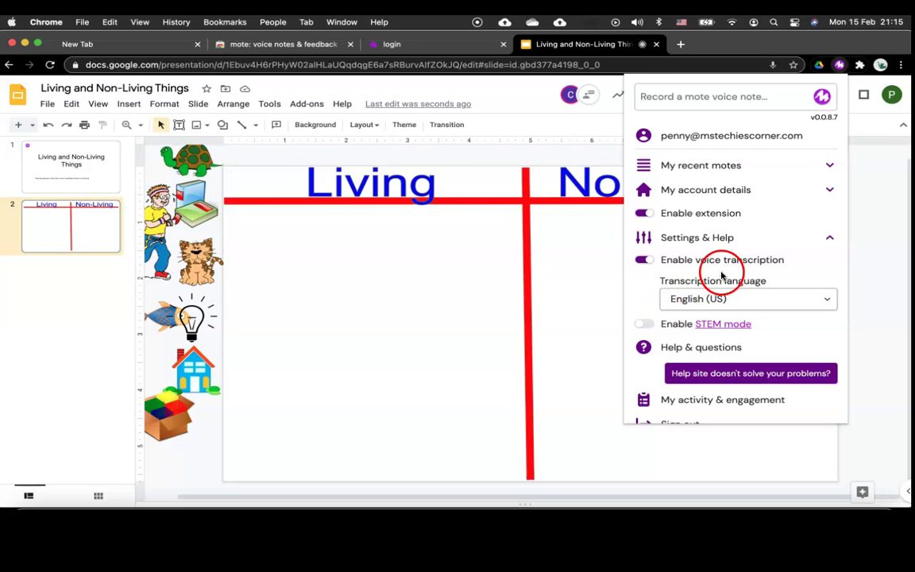
Add a new comment on the second slide from the comment history and record a transcribed voice note in it
left_click(682, 94)
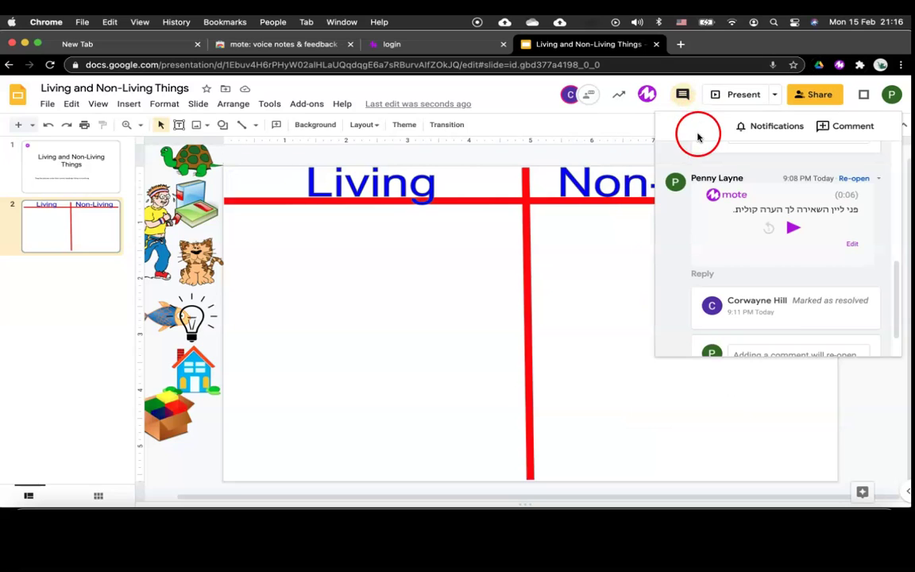
left_click(683, 96)
left_click(684, 101)
left_click(844, 128)
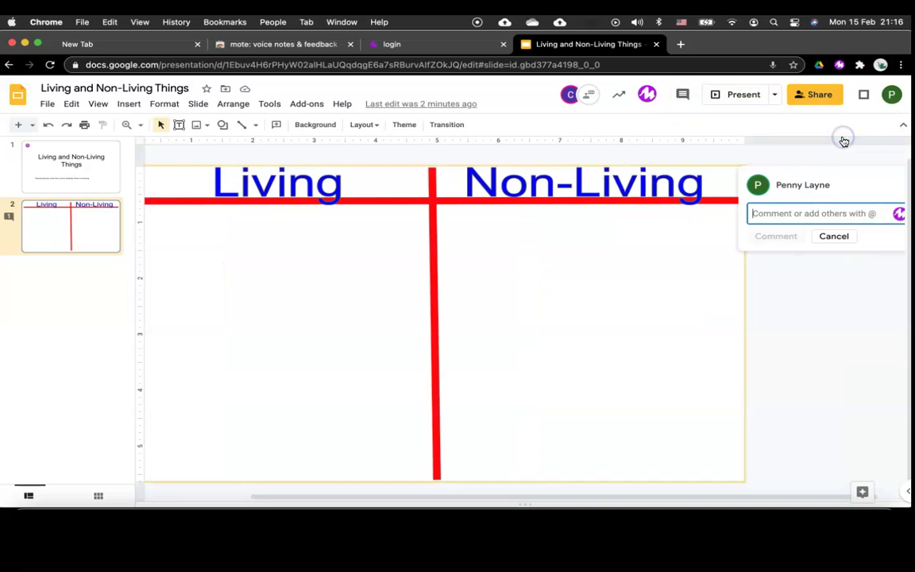
left_click(900, 235)
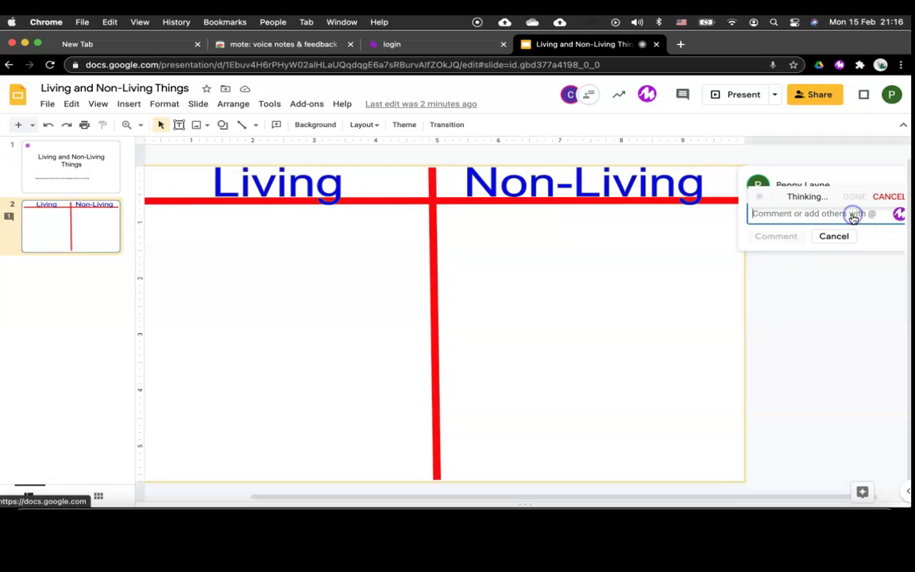
Save the transcribed voice note to the motebook as Popular Comment and post it as a comment on the second slide
left_click(899, 270)
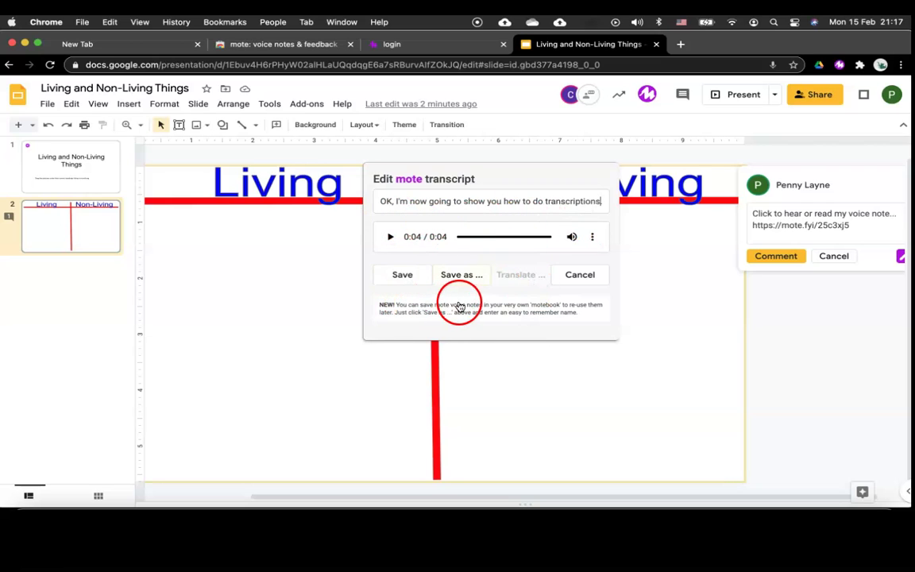
left_click(460, 277)
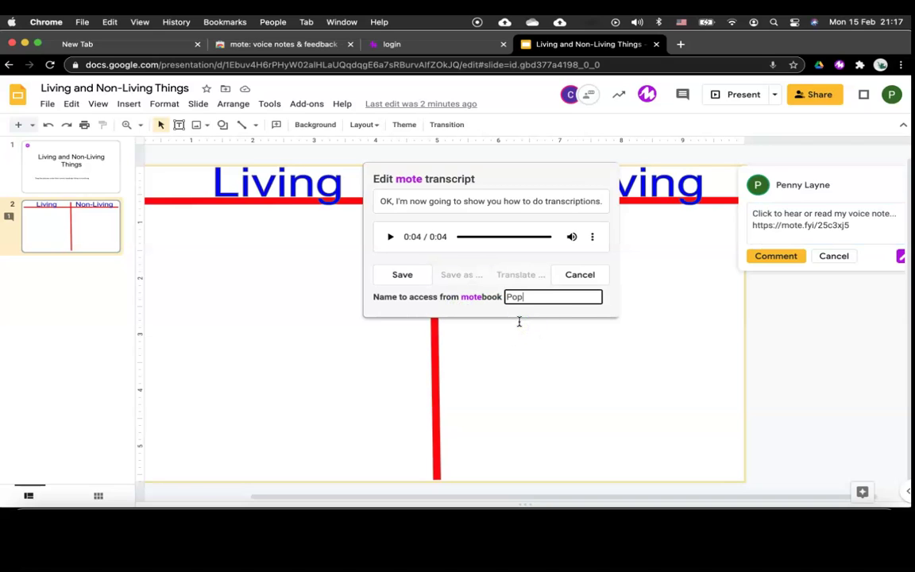
key("Return")
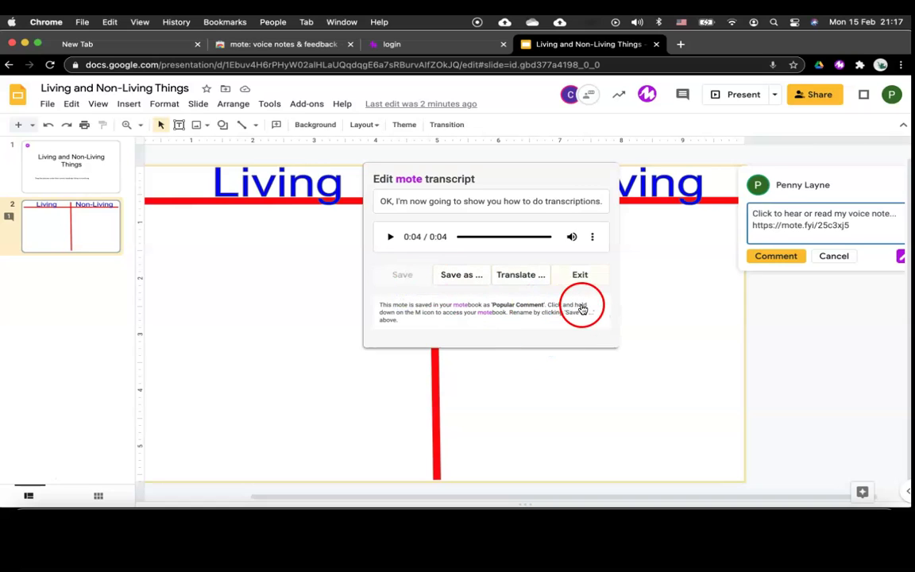
left_click(580, 276)
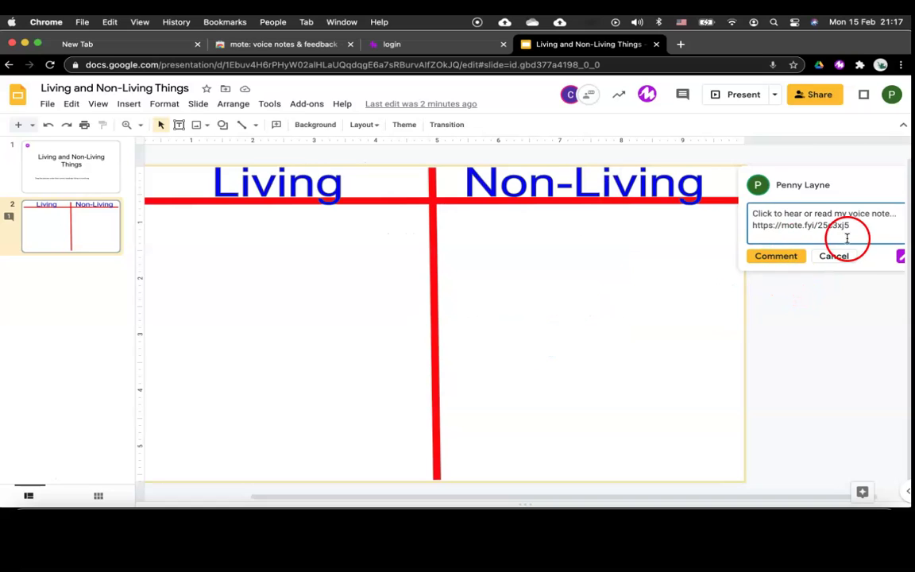
left_click(778, 280)
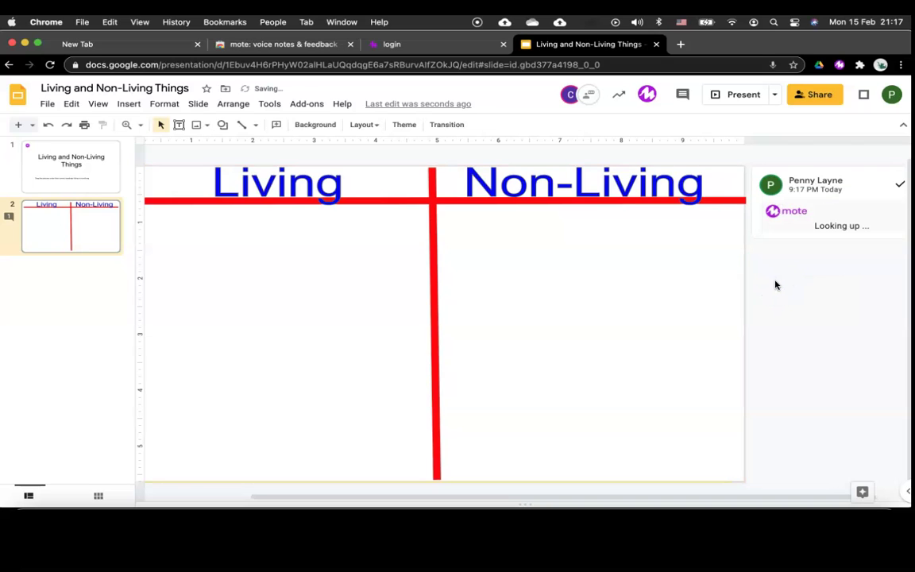
left_click(768, 286)
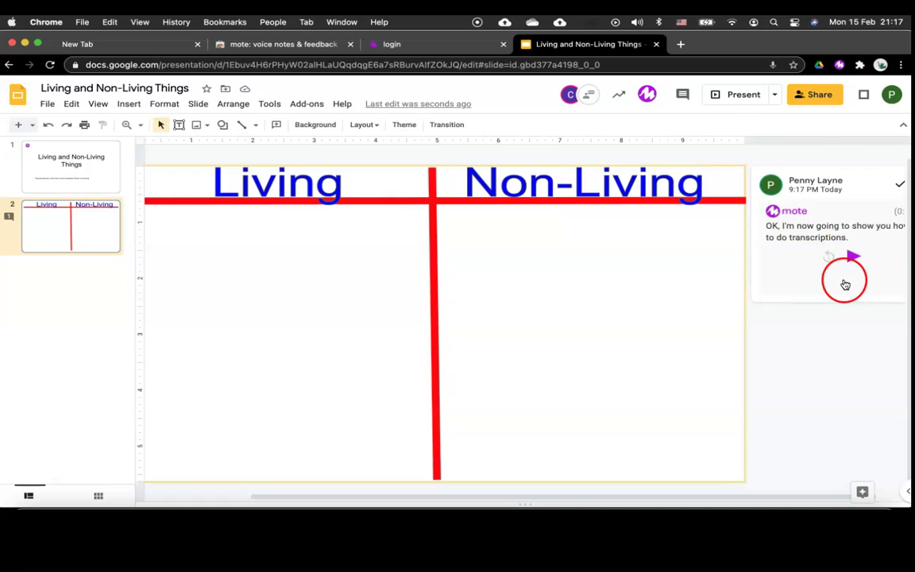
Enable STEM mode in the mote extension's settings
left_click(840, 67)
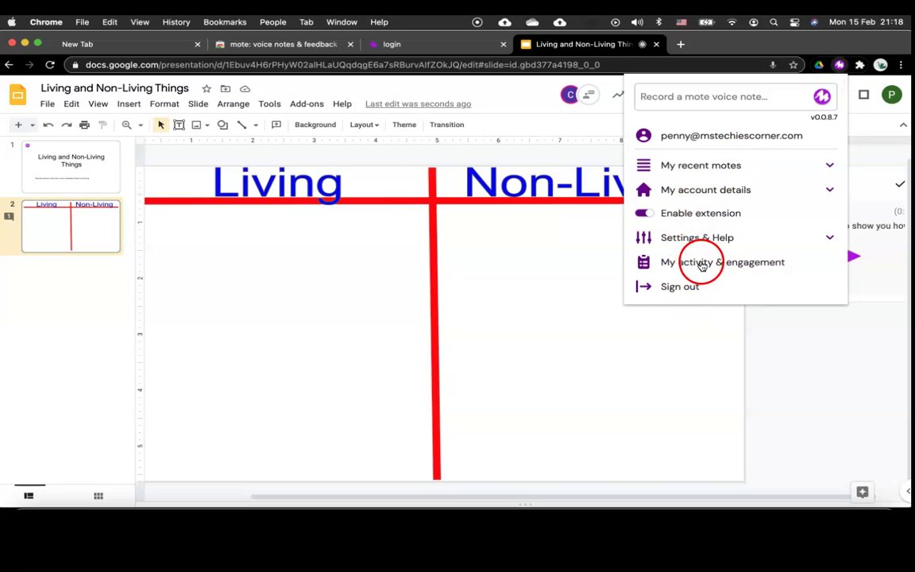
left_click(698, 239)
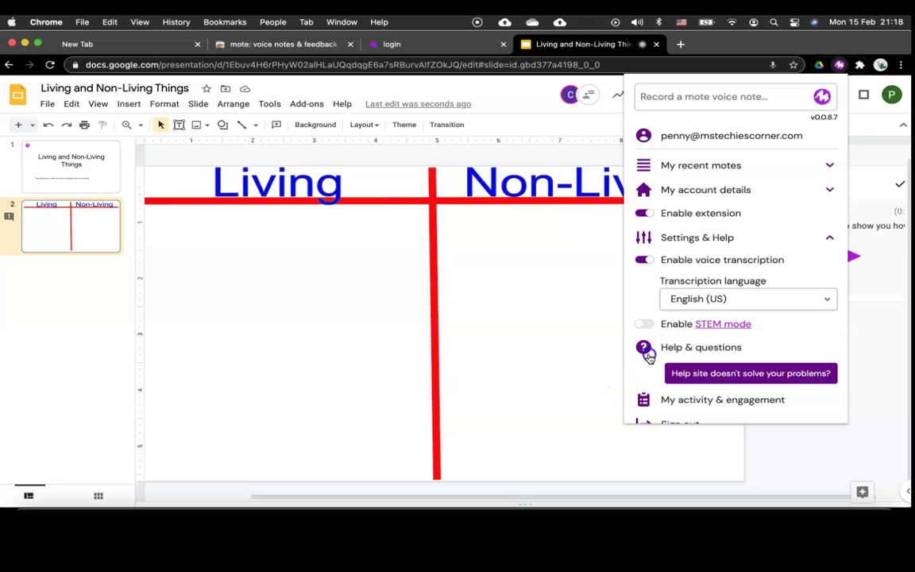
left_click(874, 350)
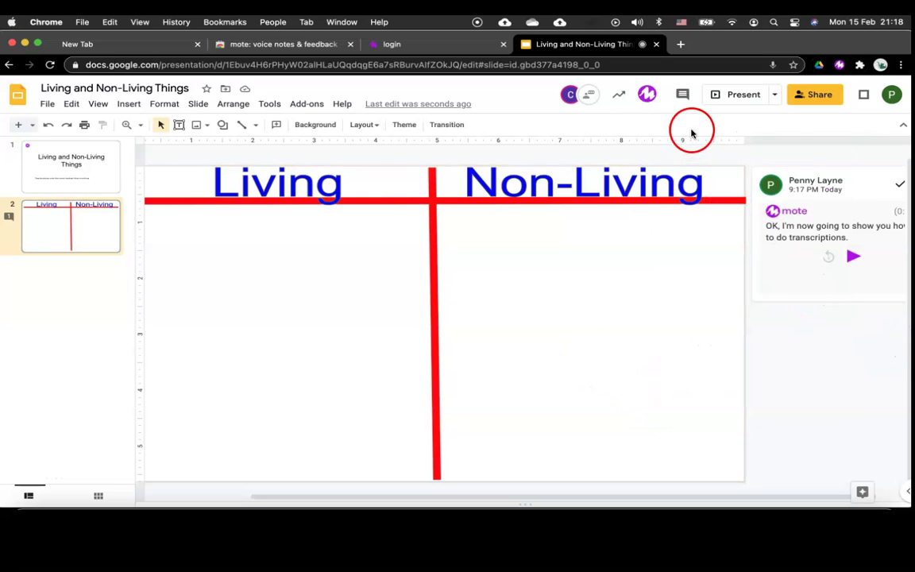
Add a new comment on the second slide from the comment history and record a spoken equation as a voice note
left_click(682, 95)
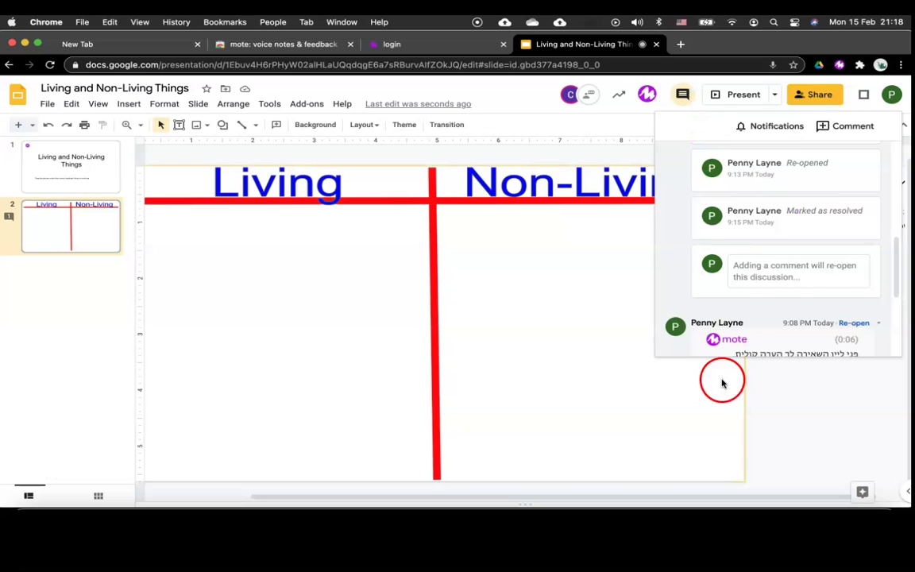
left_click(845, 130)
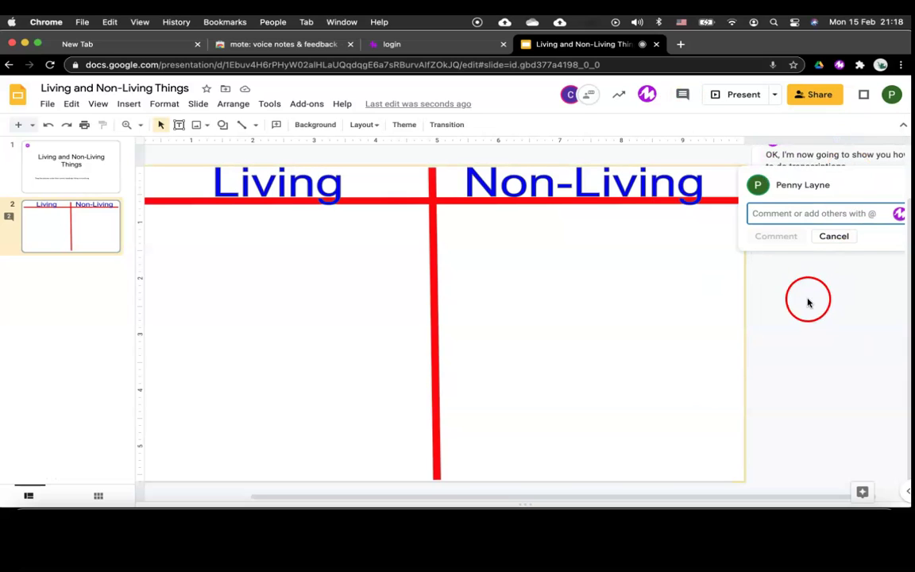
left_click(897, 236)
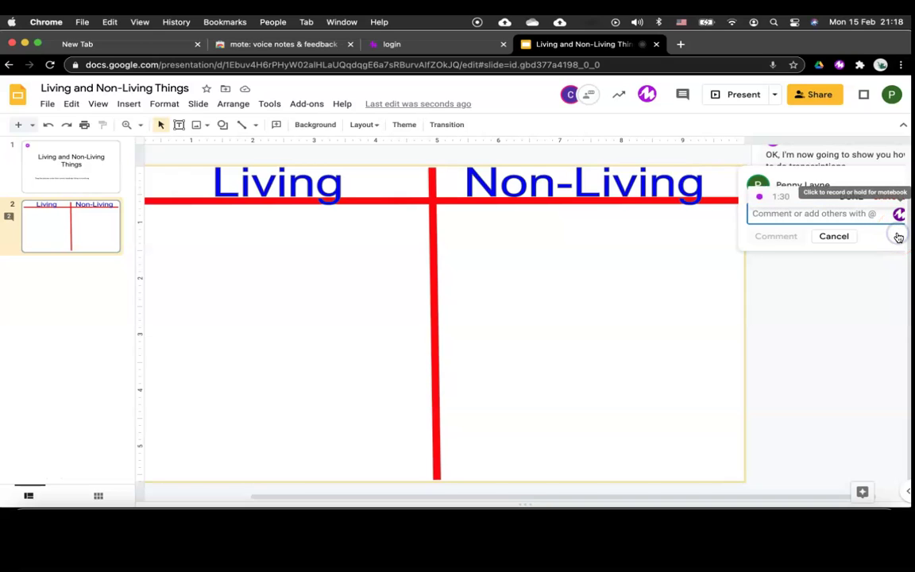
left_click(865, 230)
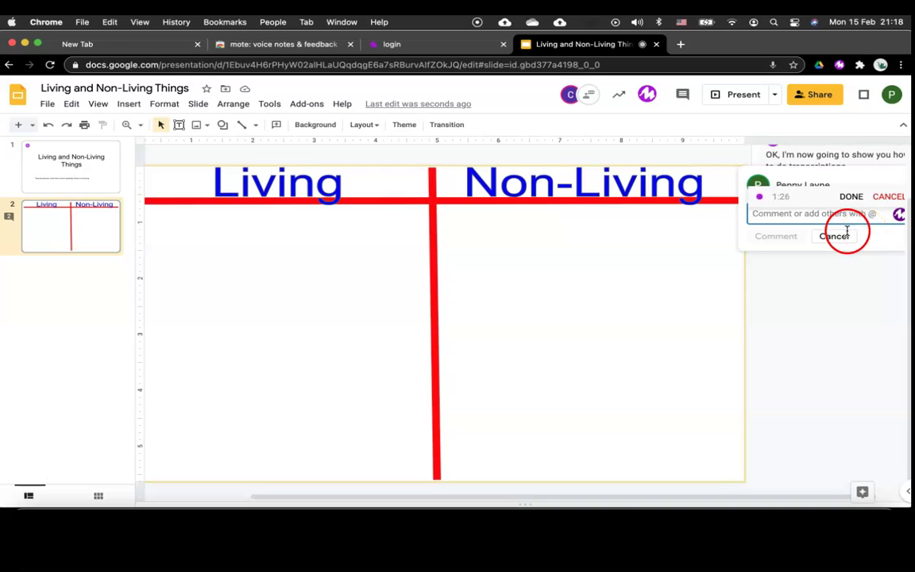
left_click(851, 197)
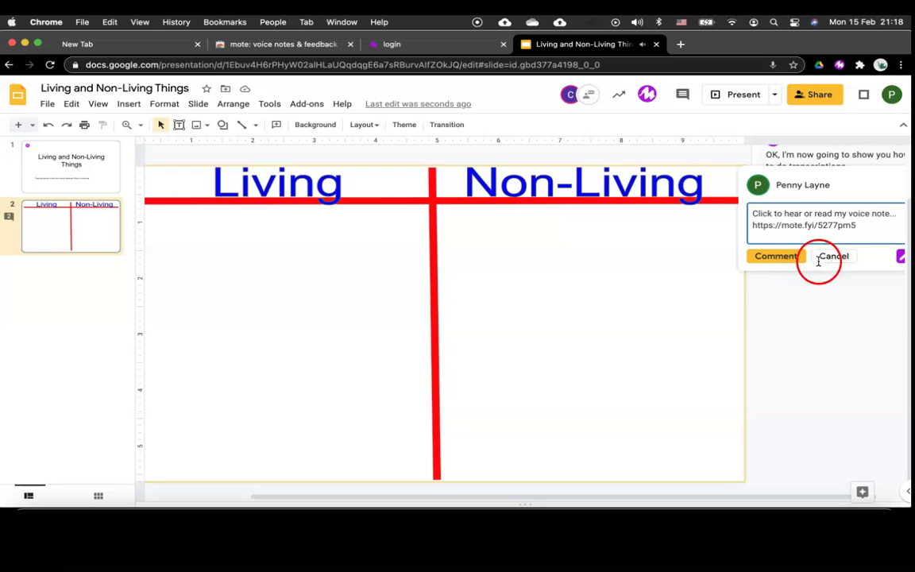
Replace the word equal with = in the mote transcript, save the note to the motebook as equation, and post the comment
left_click(898, 277)
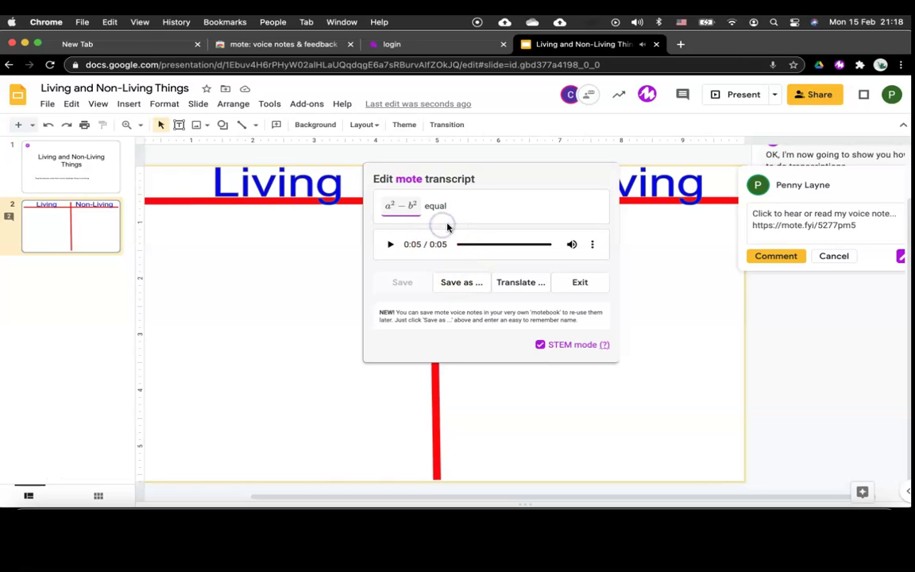
key("BackSpace")
key("BackSpace")
type("=")
left_click(459, 282)
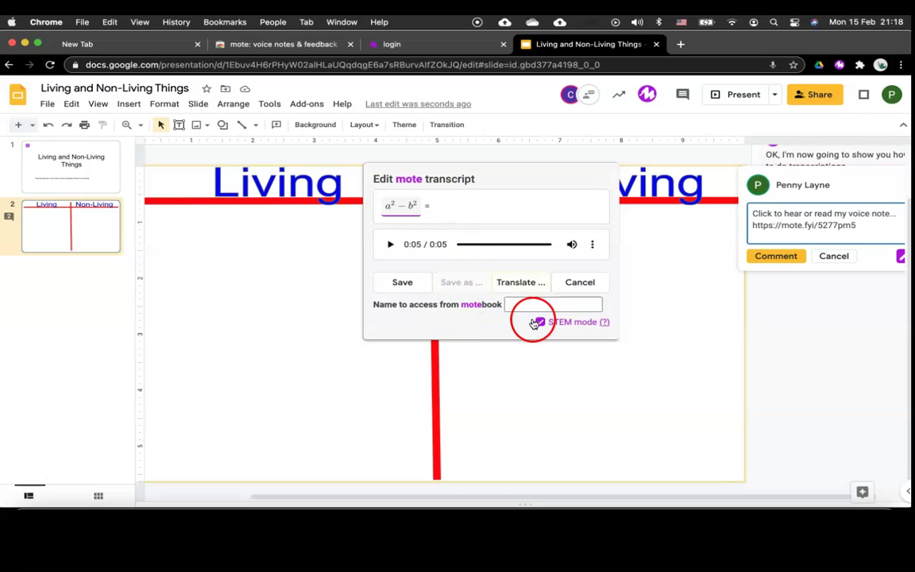
type("equation")
key("Return")
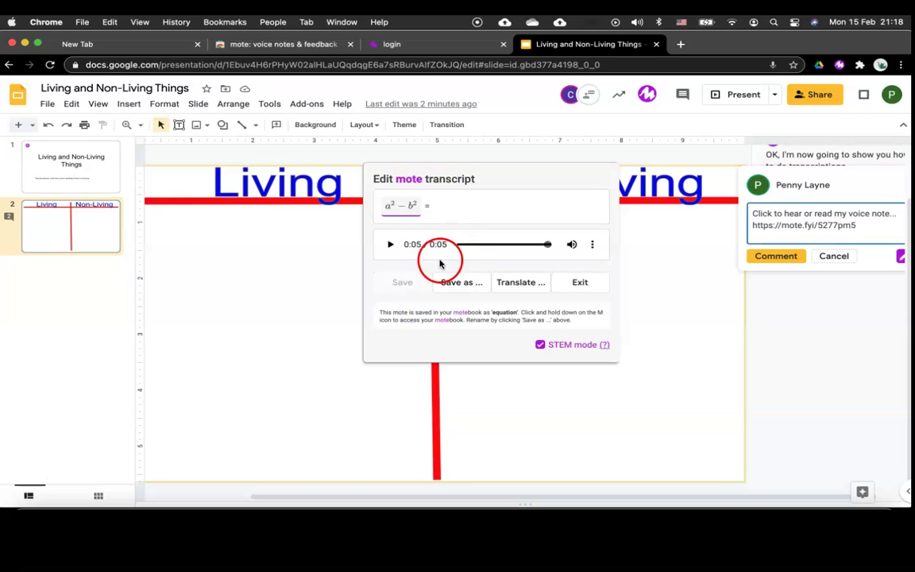
left_click(775, 256)
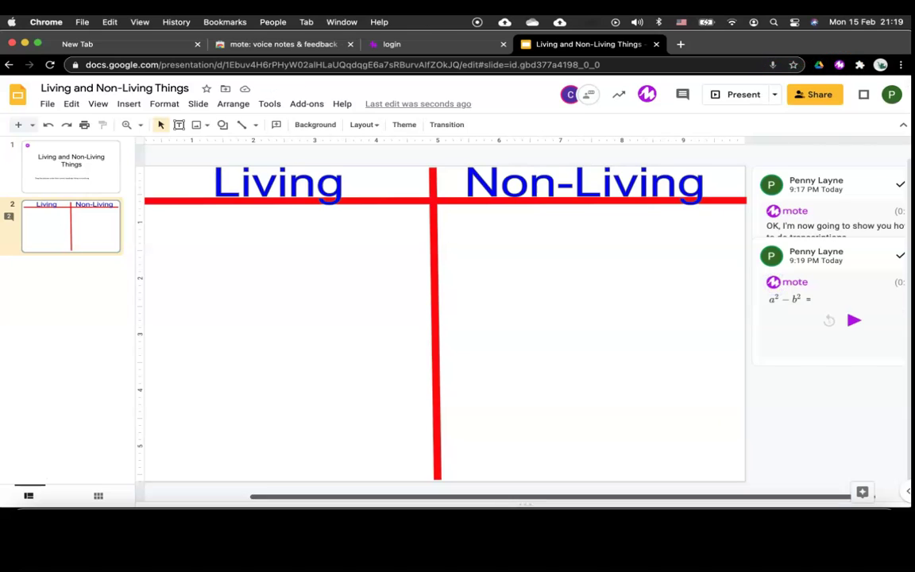
left_click(823, 226)
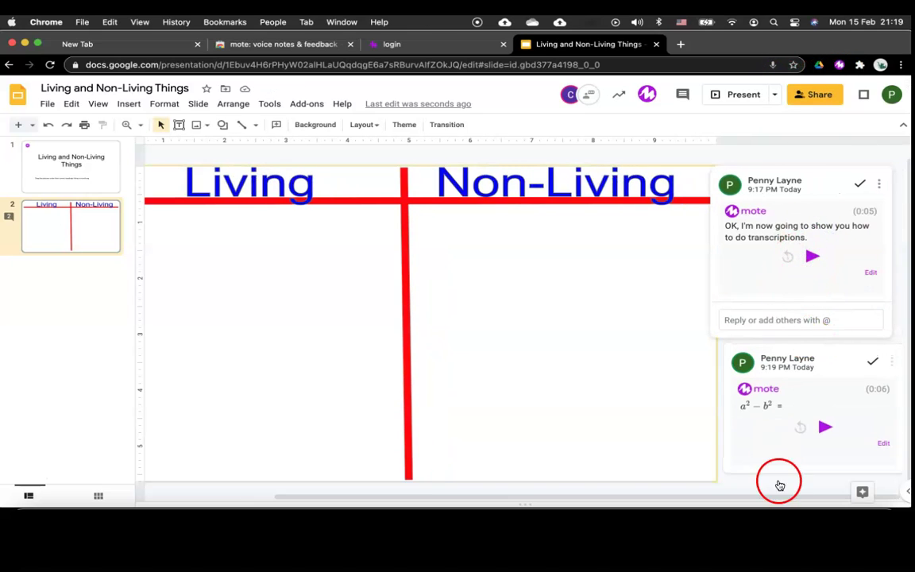
Add another comment on the second slide, insert a saved voice note from the motebook and post it
left_click(680, 97)
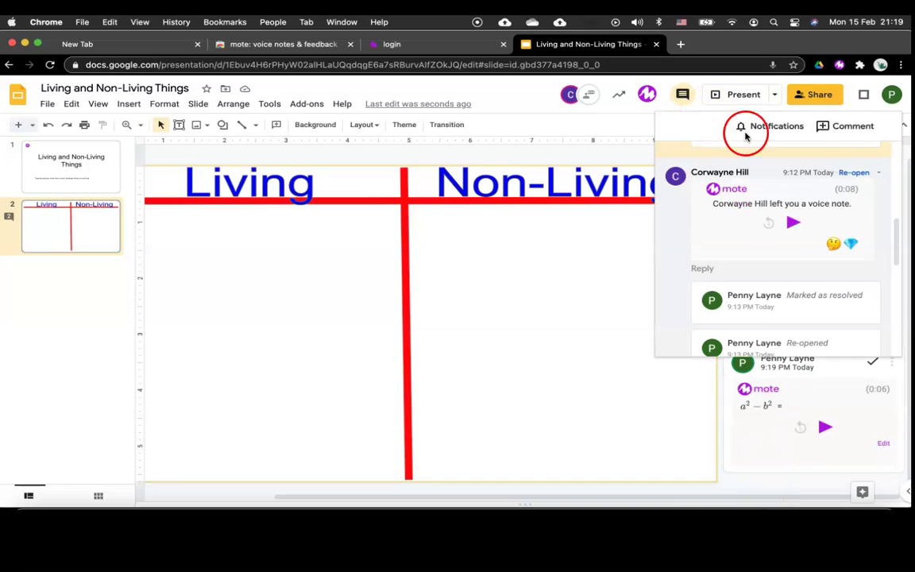
left_click(849, 137)
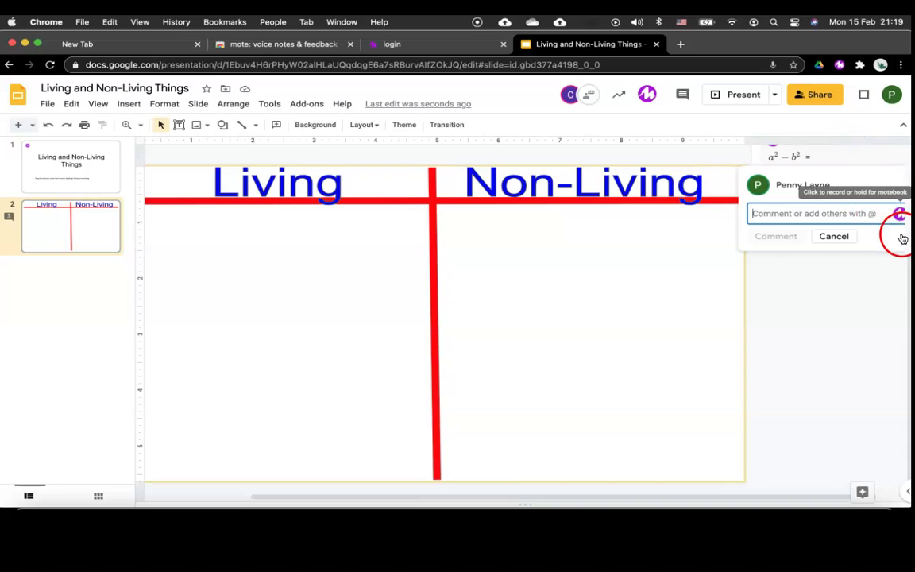
left_click_drag(902, 236, 394, 243)
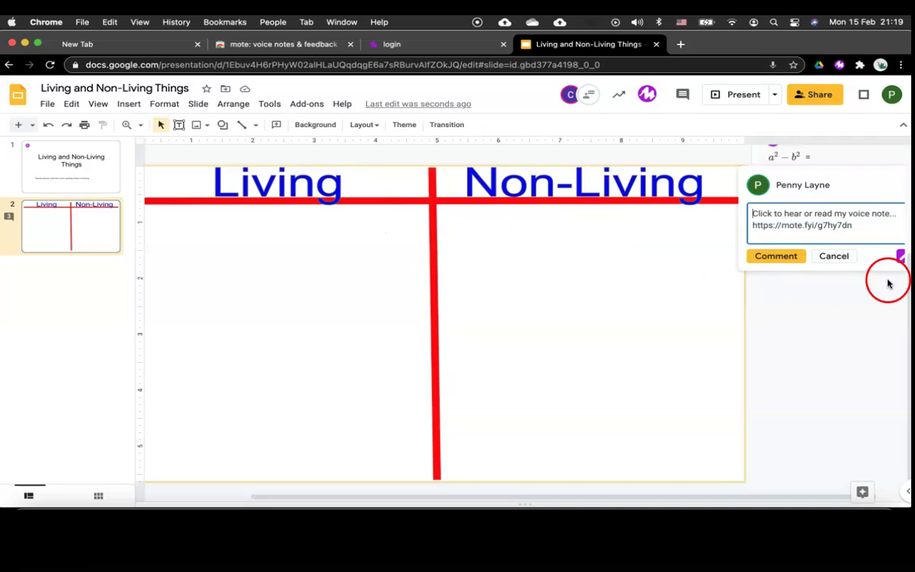
left_click(776, 259)
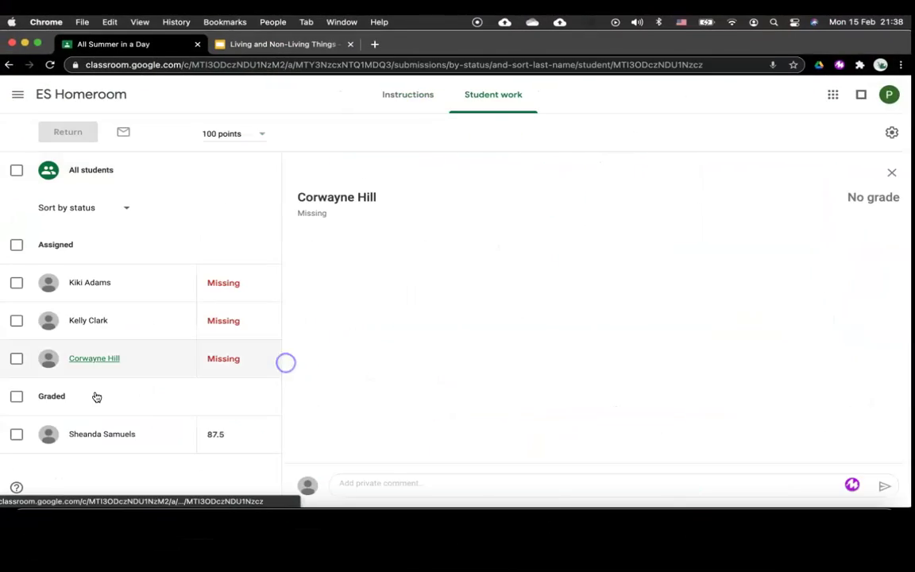
In Google Classroom, record a voice note as a private comment to the selected student on the All Summer in a Day assignment
left_click(588, 484)
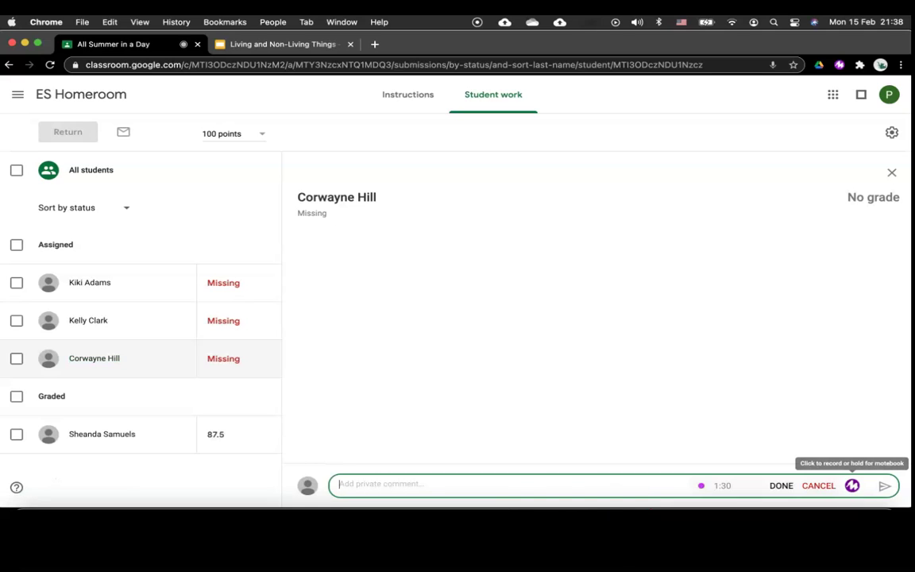
left_click(540, 489)
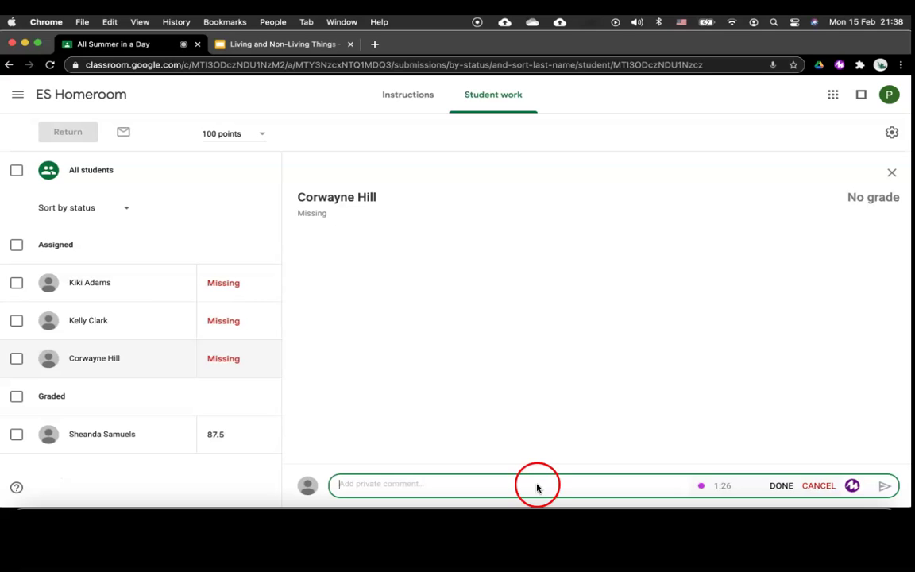
left_click(781, 485)
left_click(691, 500)
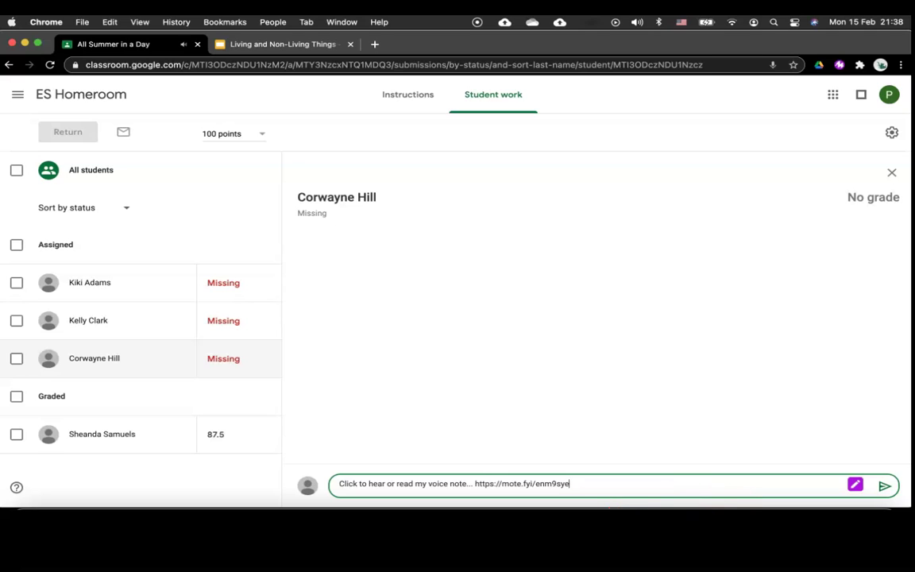
Review the private comment's mote transcript and post the voice note to the student
left_click(855, 484)
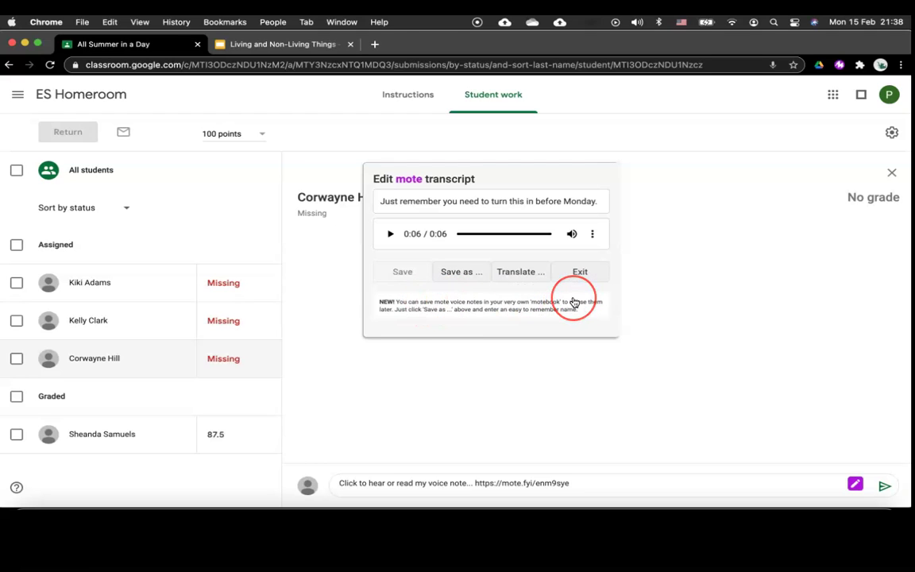
left_click(574, 300)
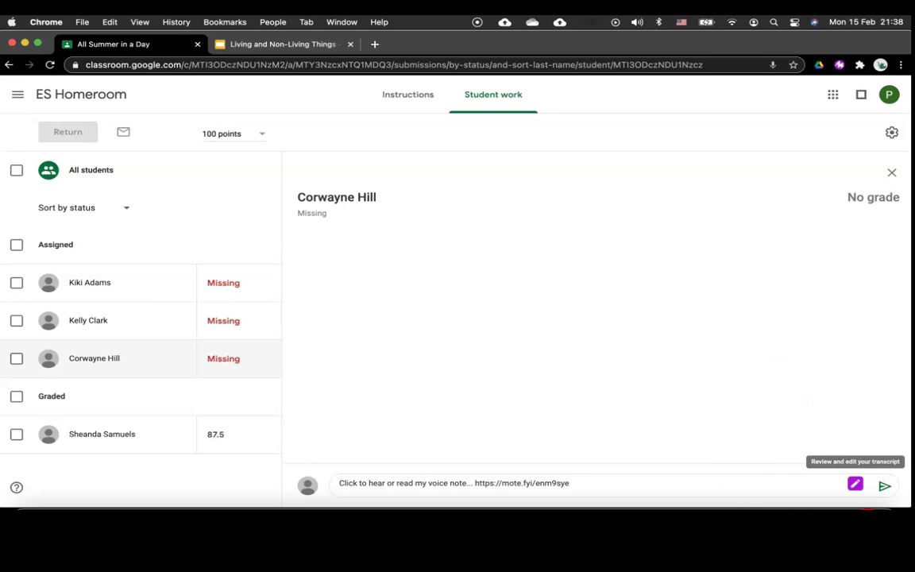
left_click(884, 485)
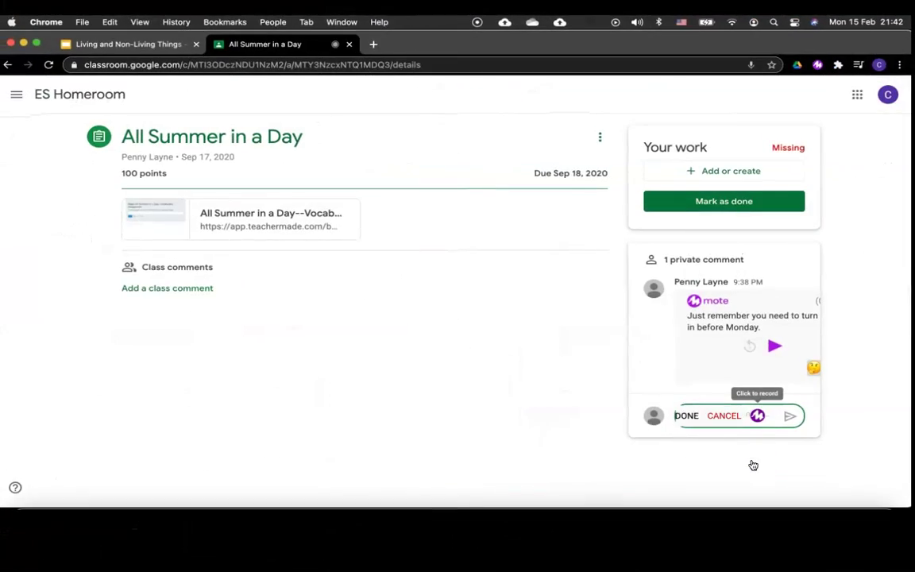
In the student's account, record a voice note reply, close its transcript editor and post it as a private comment
left_click_drag(750, 464, 690, 460)
left_click(689, 458)
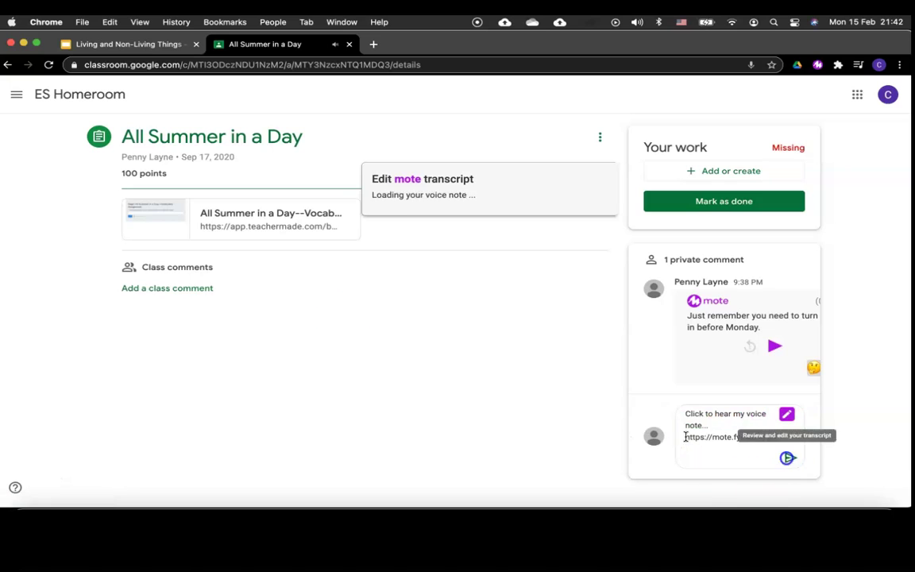
left_click(562, 270)
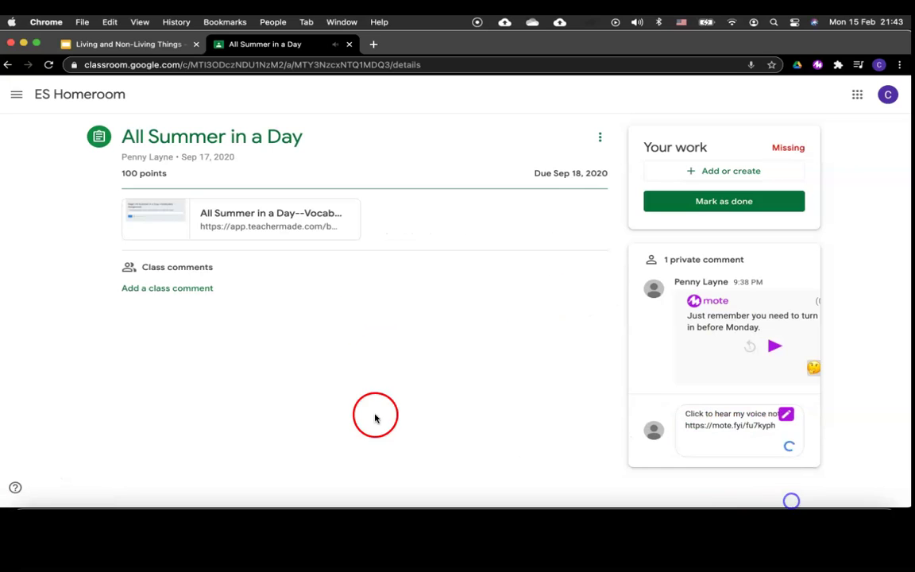
Record a voice note as a class comment on the All Summer in a Day assignment and post it
left_click(181, 288)
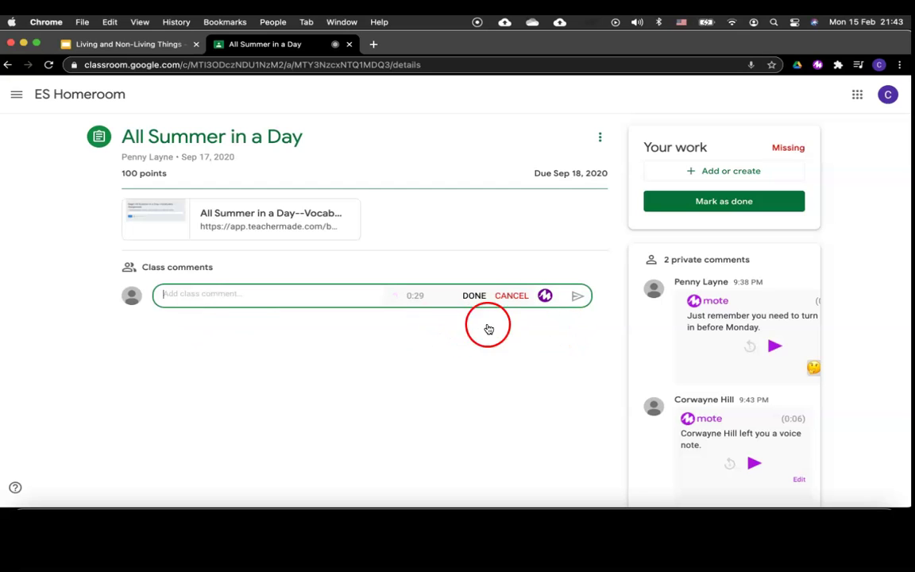
left_click(474, 295)
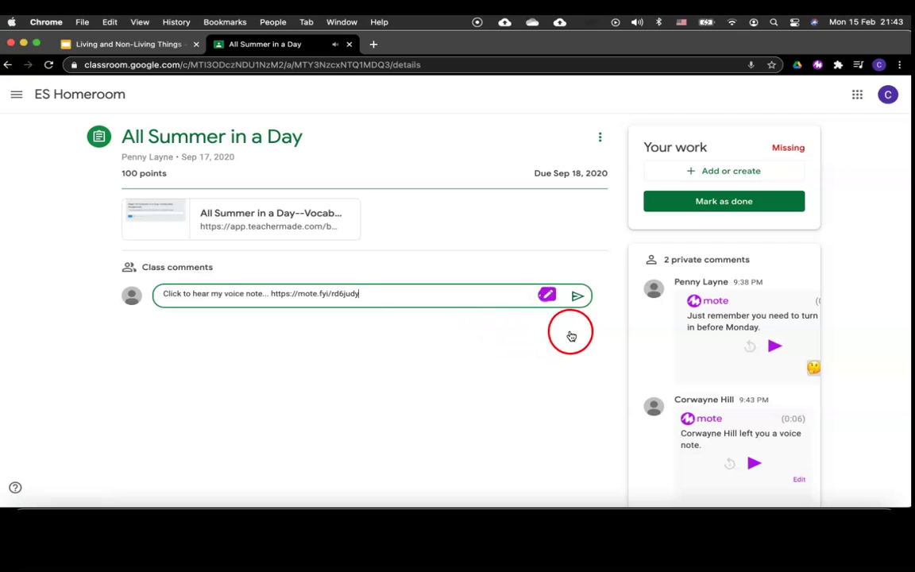
left_click(578, 296)
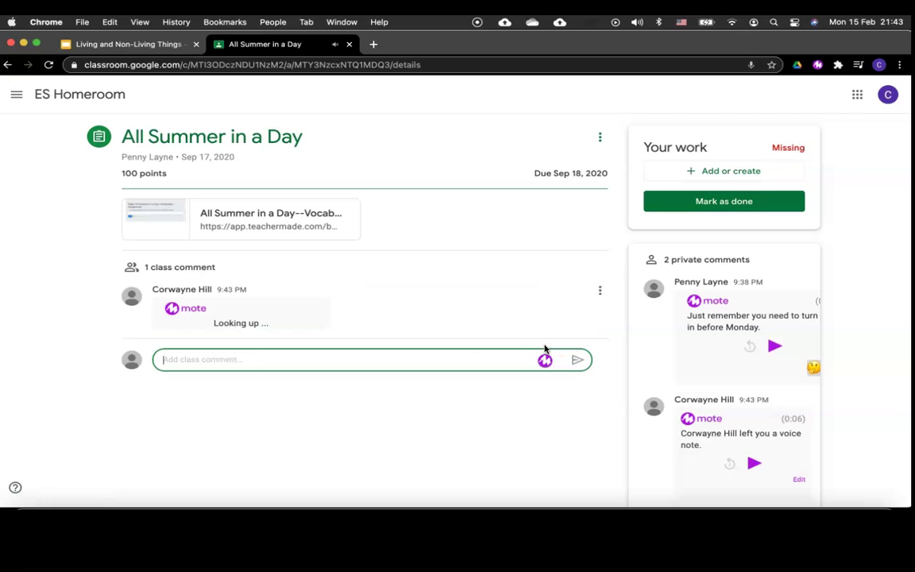
left_click(507, 334)
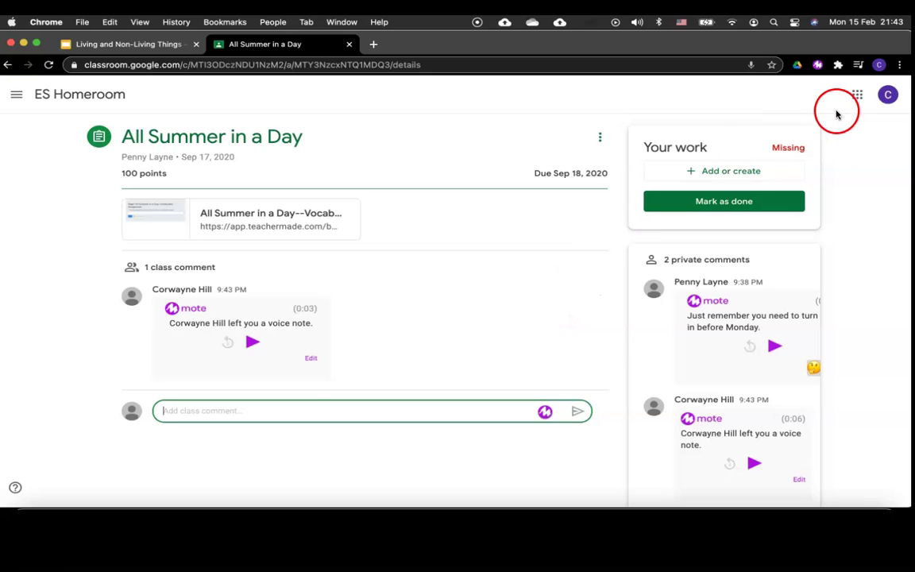
Record a voice note directly from the mote extension and copy its link from the recent motes
left_click(818, 66)
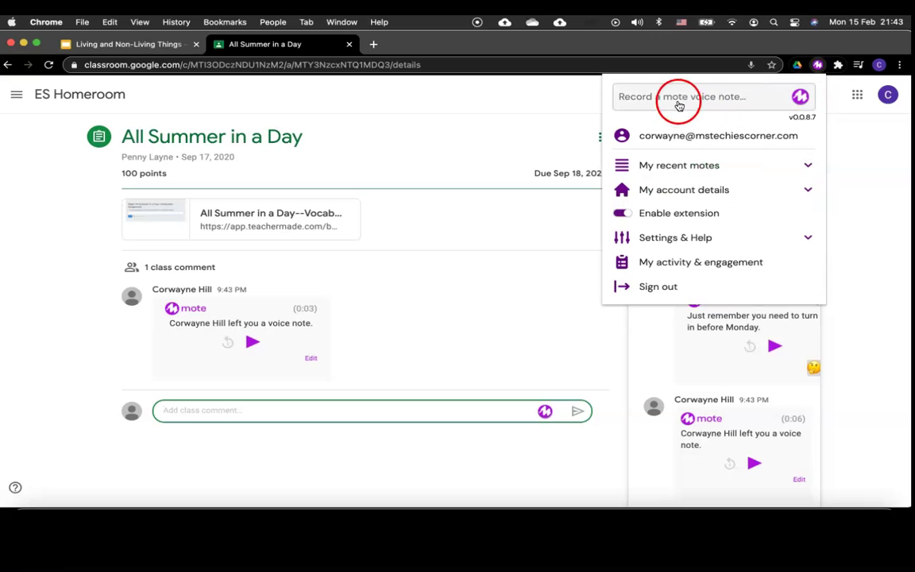
left_click(687, 106)
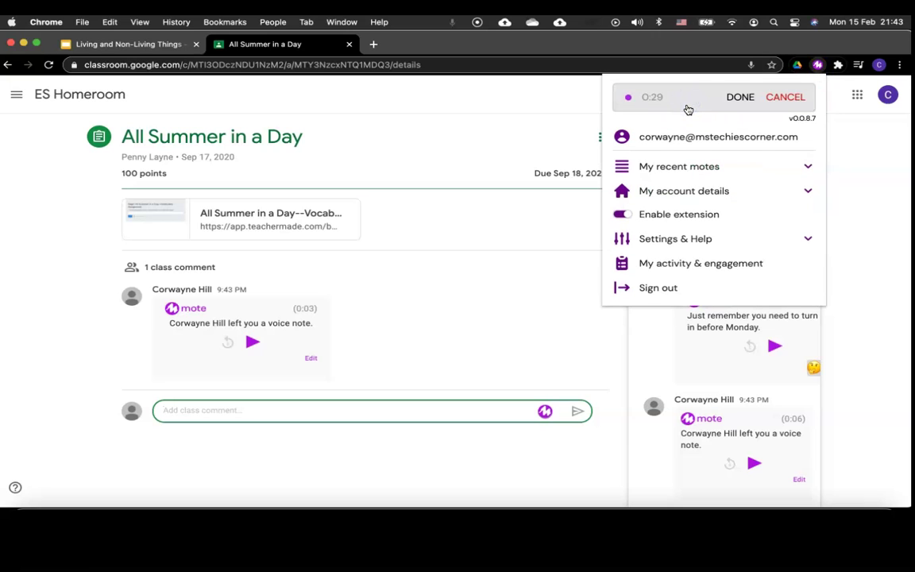
left_click(739, 111)
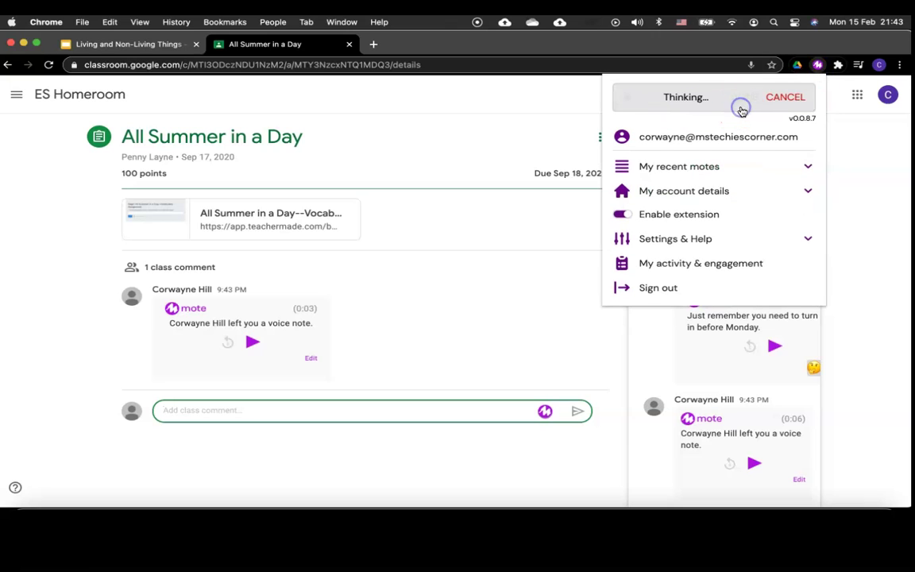
left_click(751, 120)
left_click(711, 226)
Paste the copied voice note link into a new class comment, post it and play the note
right_click(197, 445)
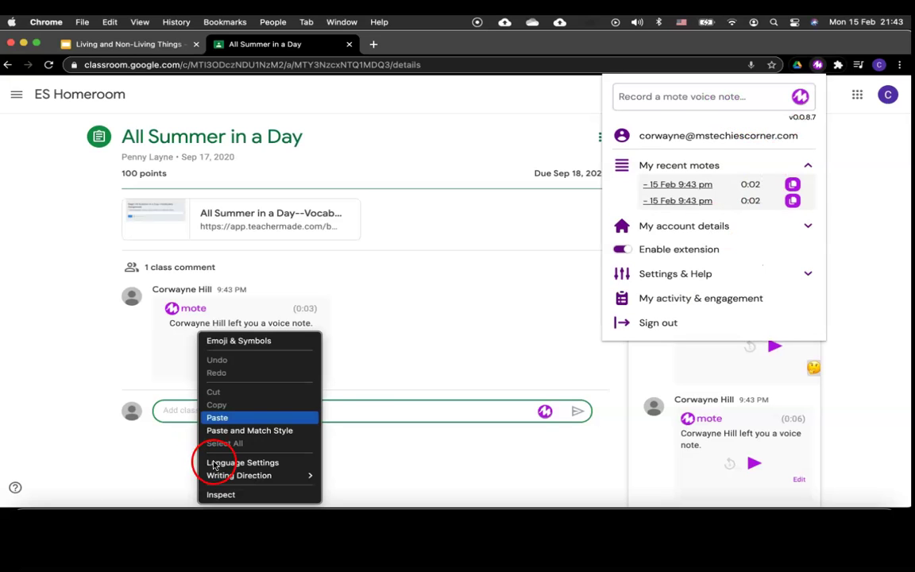
left_click(199, 417)
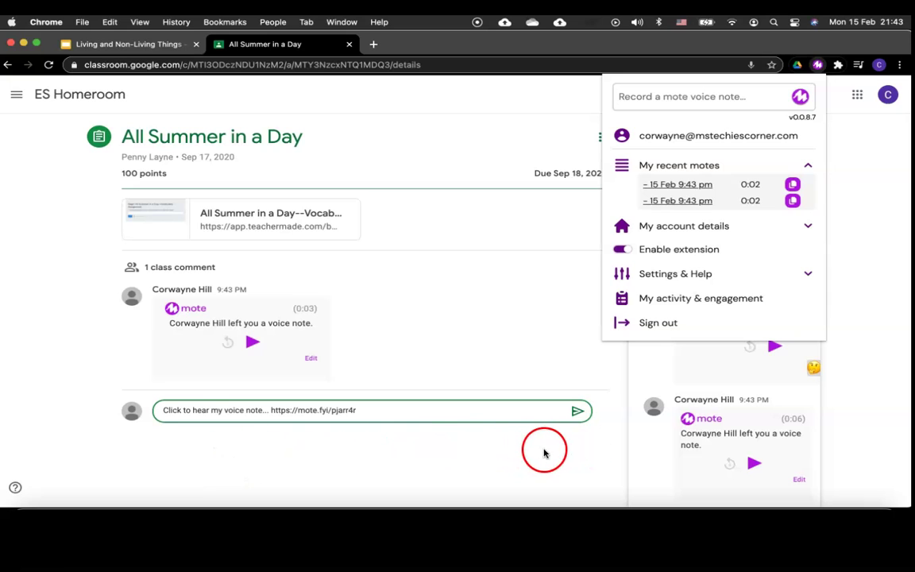
left_click(306, 447)
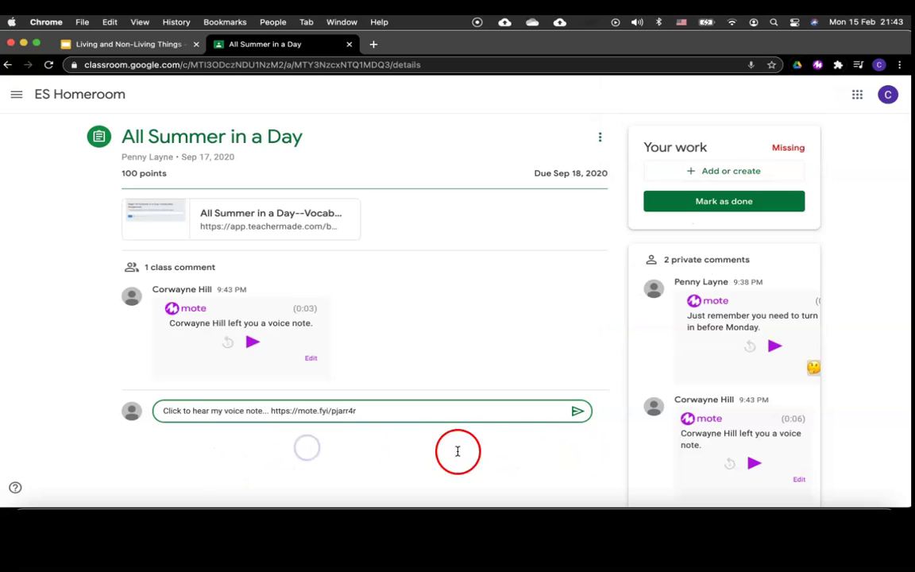
left_click(578, 411)
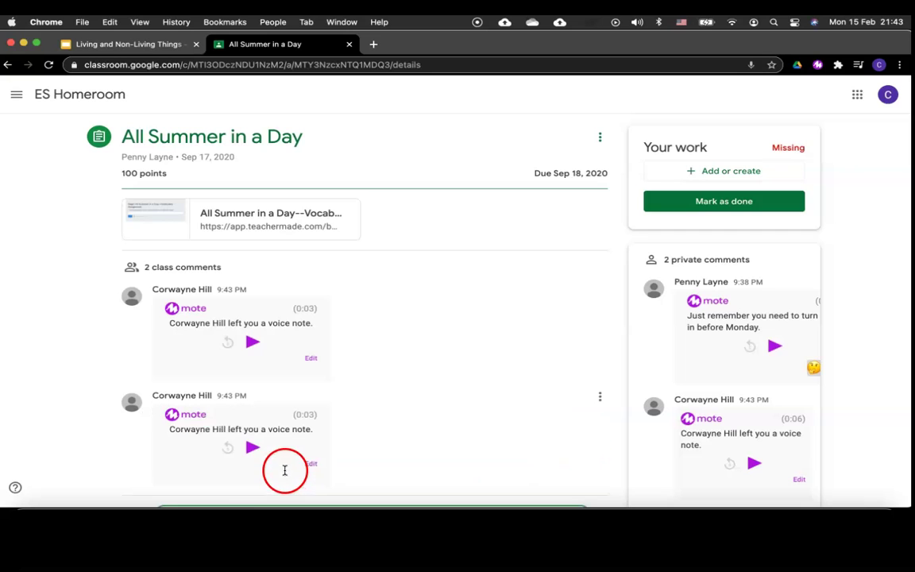
left_click(284, 470)
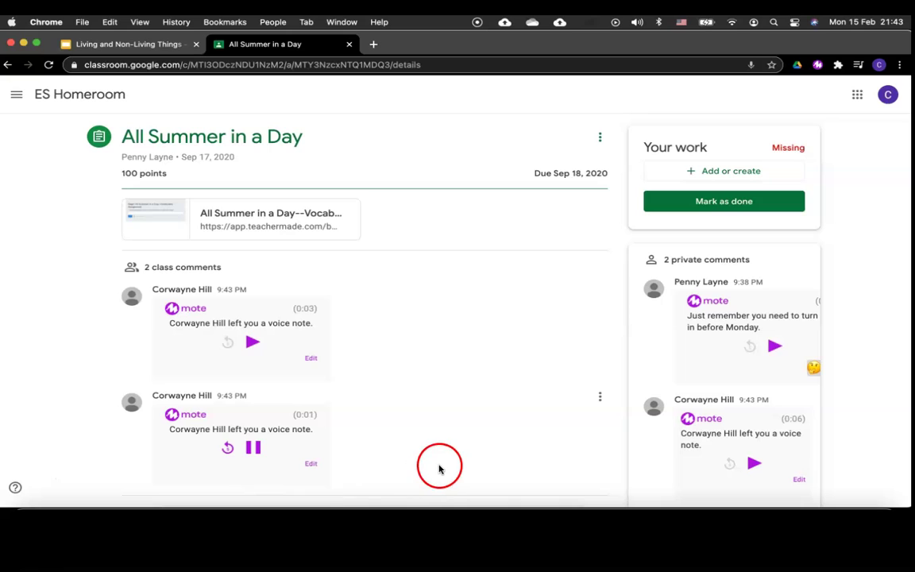